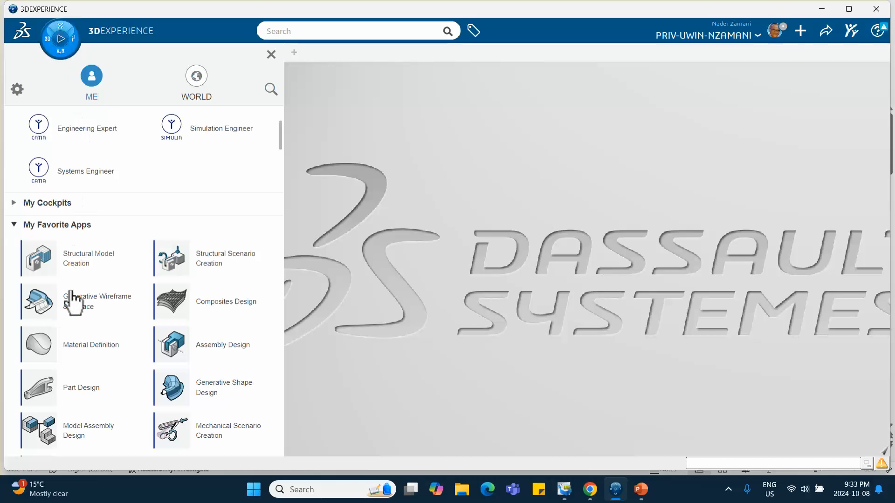
- Create a new part in Part Design and start a sketch on the zx plane
click(85, 387)
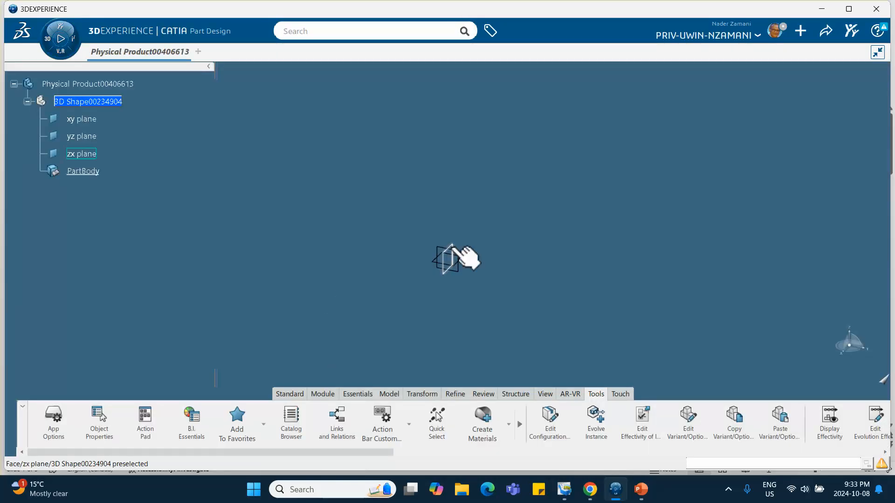
click(448, 255)
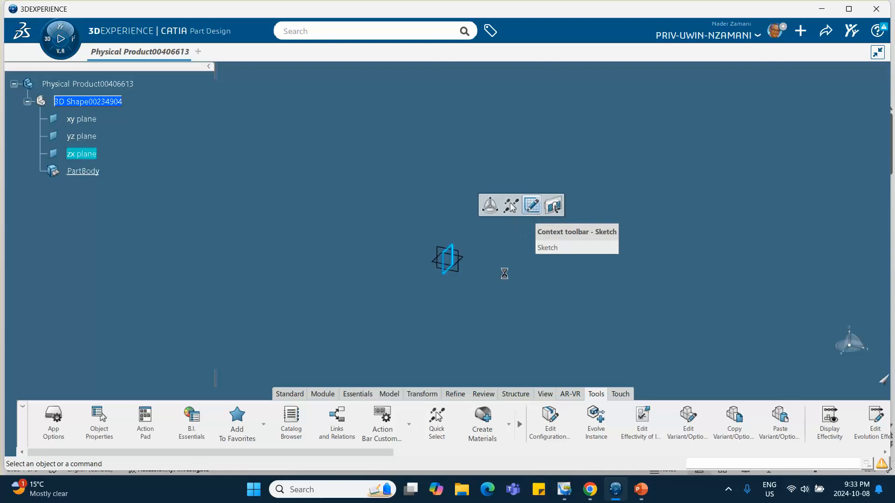
click(530, 207)
- Sketch a centered rectangle about 2.6 in wide with its center at the sketch origin
click(437, 417)
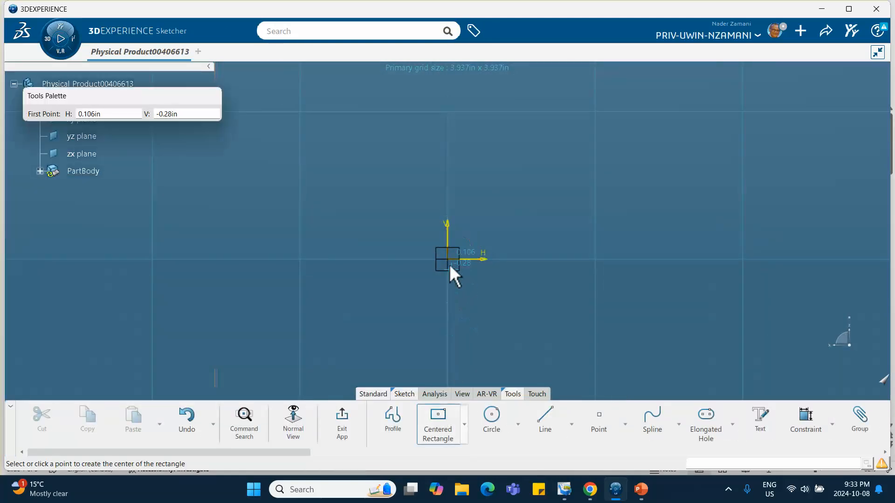
click(447, 259)
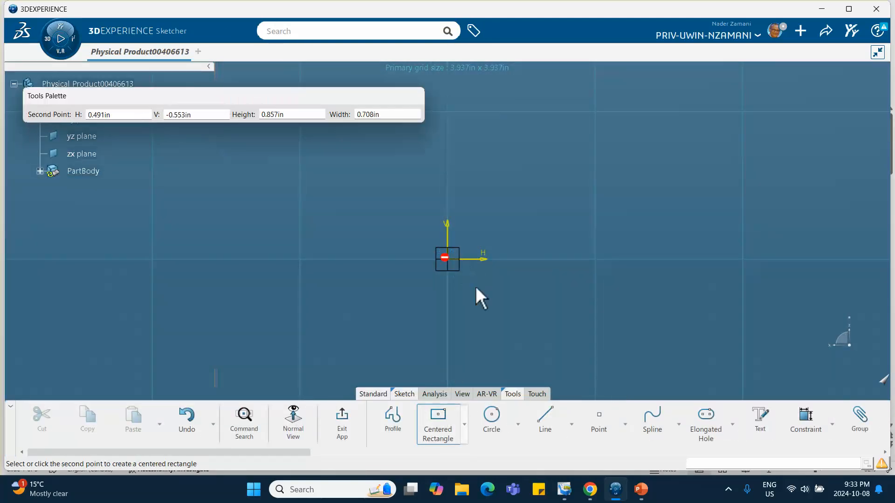
click(496, 300)
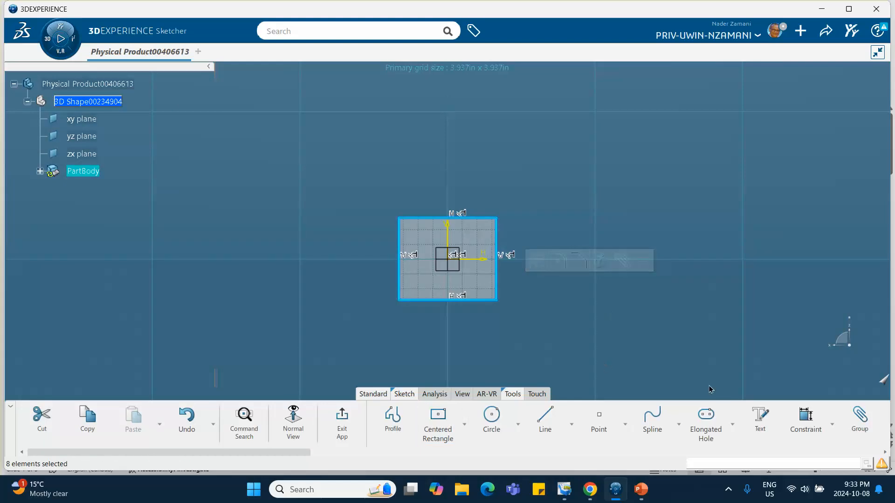
- Constrain the rectangle's width to 1 in and scale all sketch elements accordingly
click(805, 420)
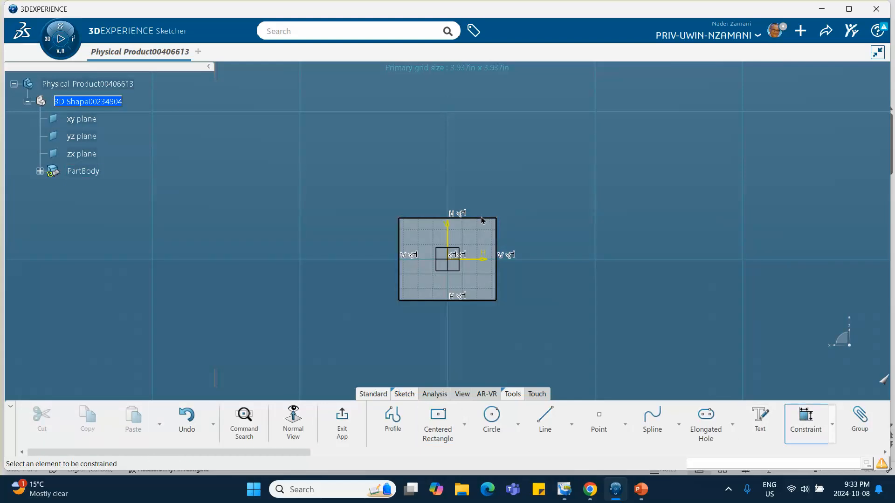
click(495, 228)
click(462, 171)
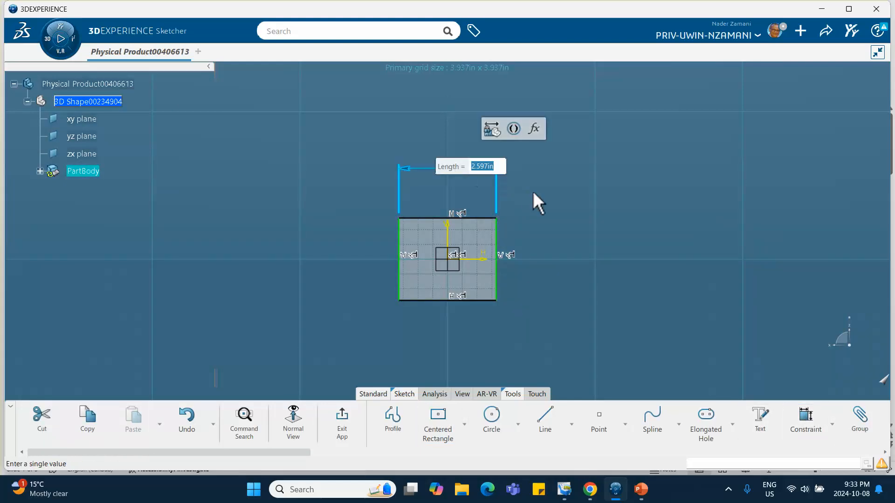
text(1)
key(Return)
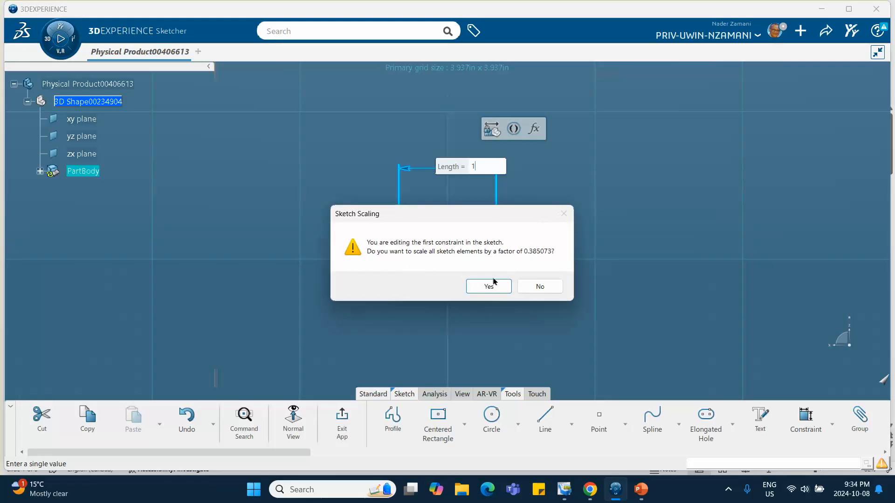
click(493, 286)
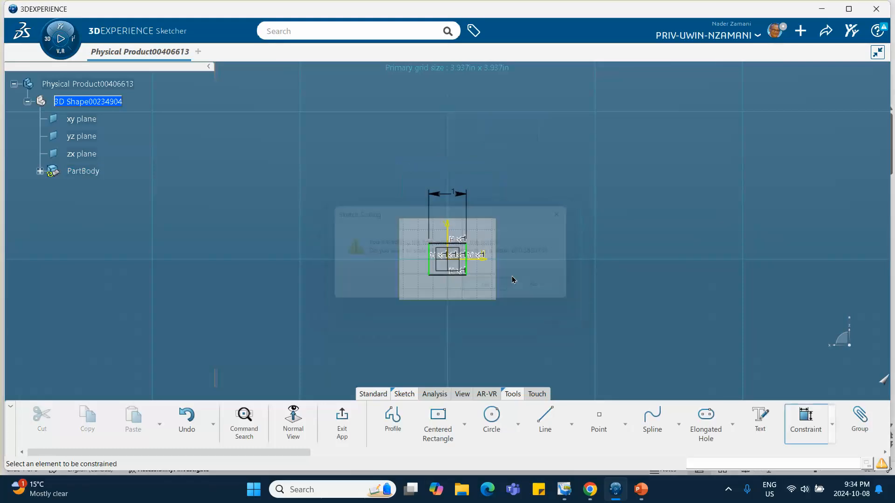
- Constrain the rectangle's height to 1 in and finish the sketch
click(467, 263)
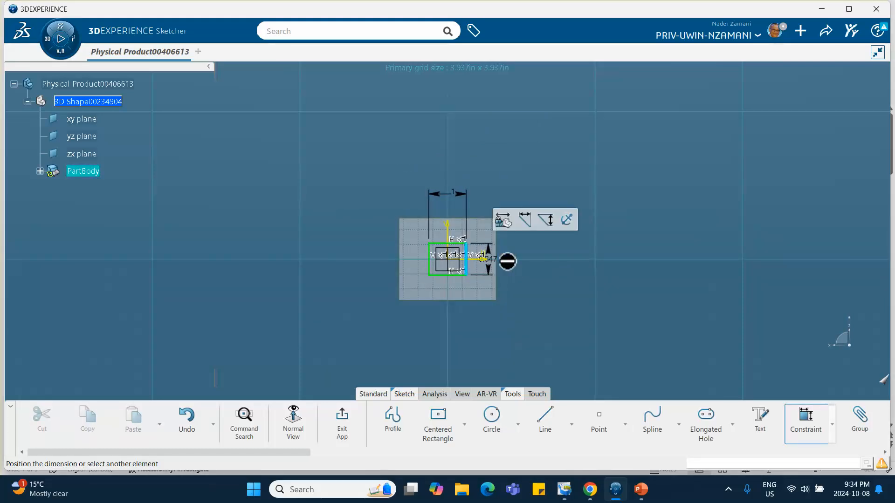
click(544, 263)
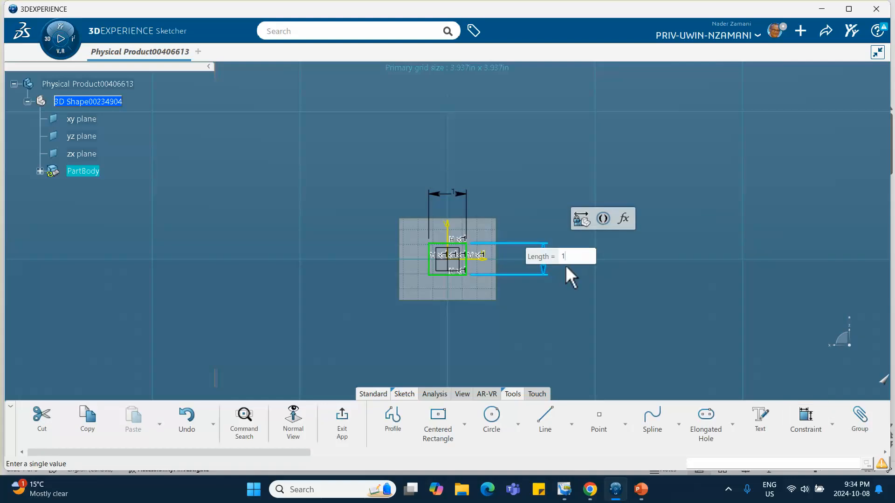
key(Return)
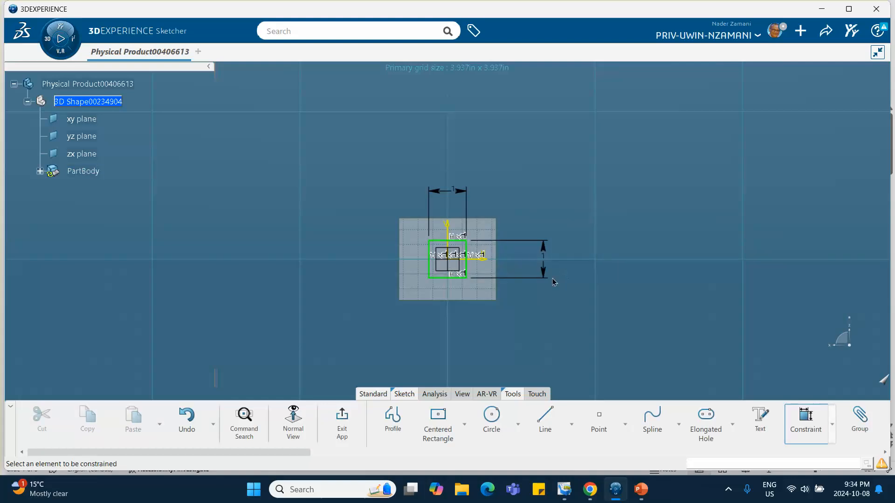
click(347, 424)
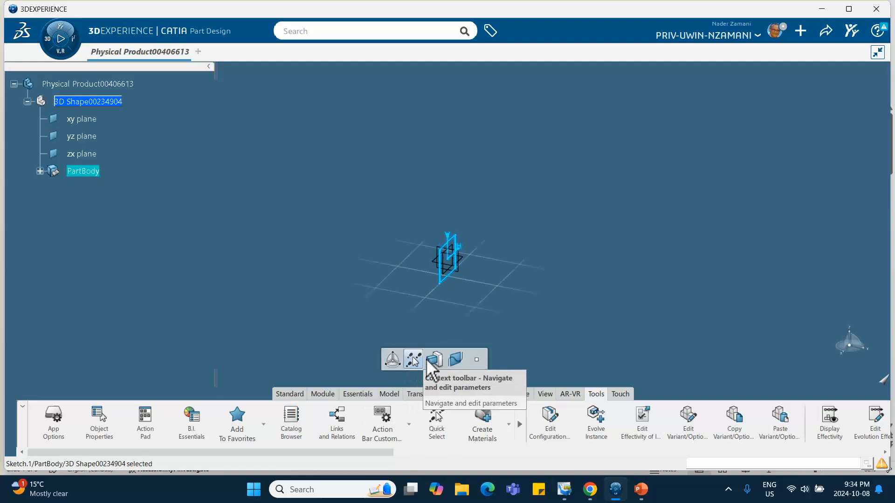
- Extrude the square sketch into a pad and set its length to 10 in
click(429, 361)
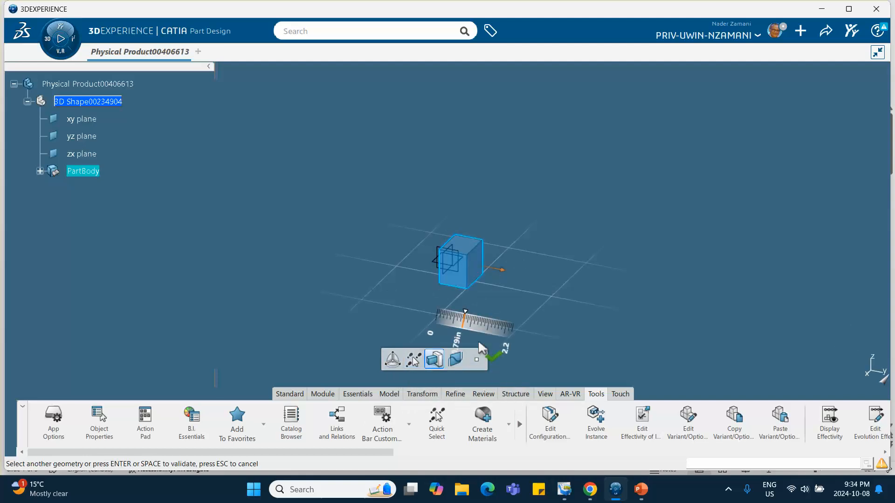
click(468, 273)
double_click(475, 278)
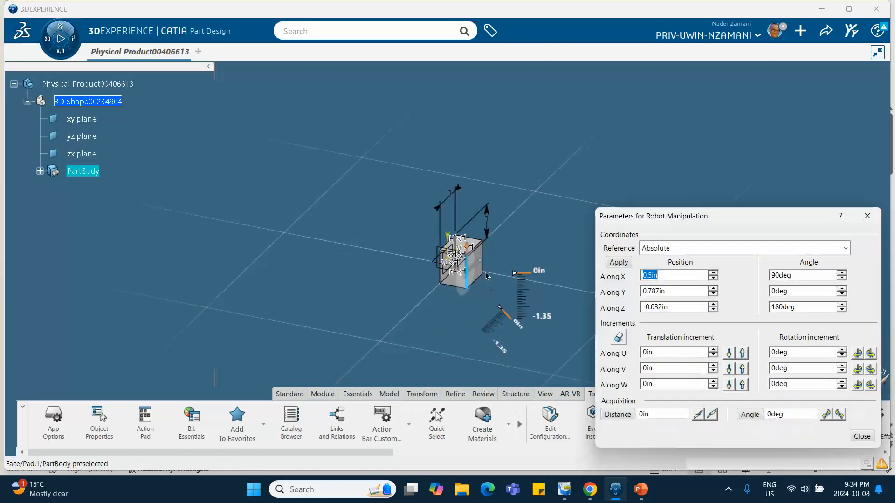
click(862, 436)
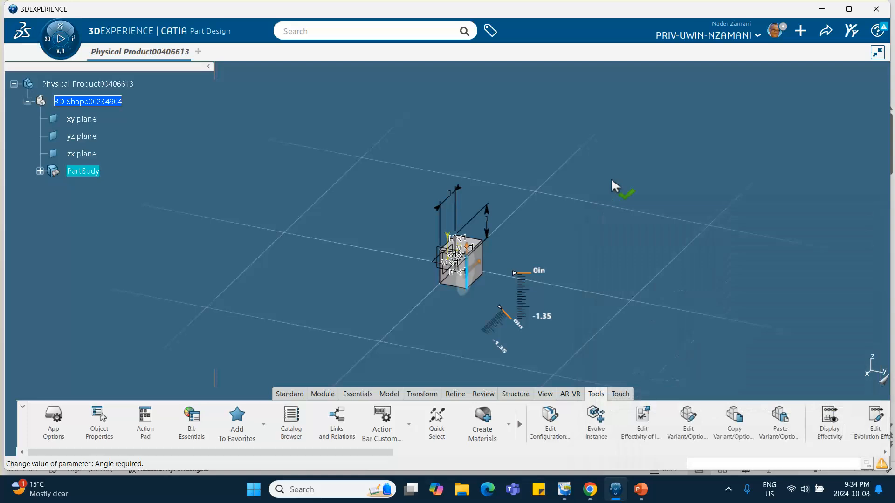
click(612, 186)
double_click(480, 261)
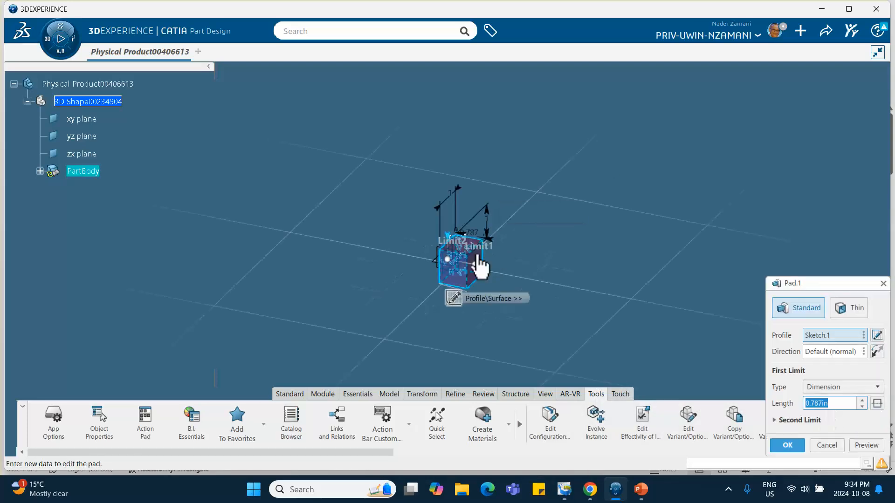
text(10)
key(Return)
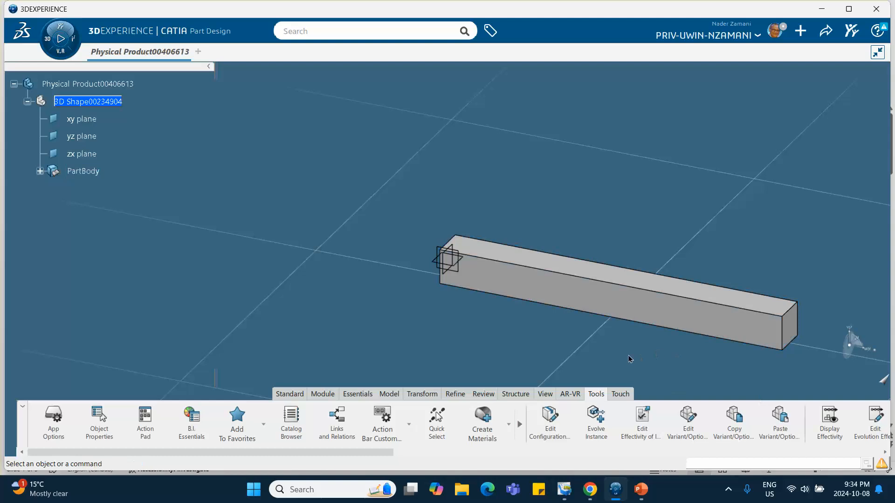
- Create one core material named "tutorial 4" with only the simulation domain included
middle_drag(629, 359, 429, 252)
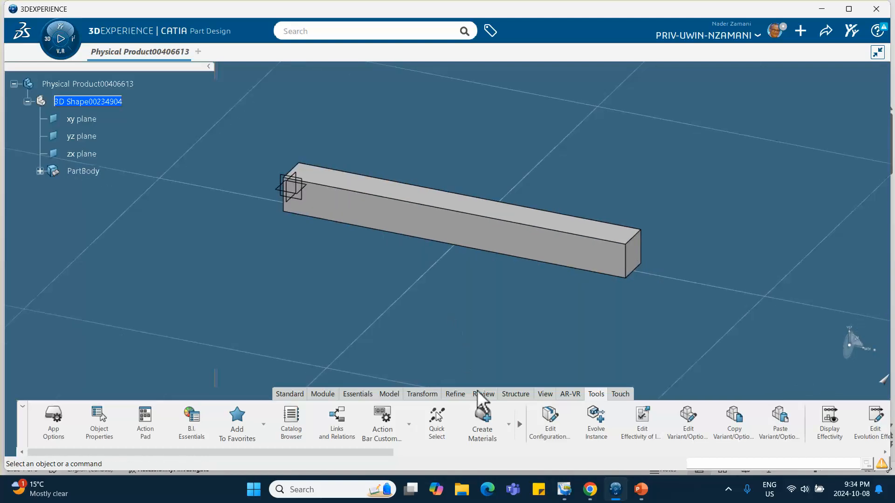
click(482, 417)
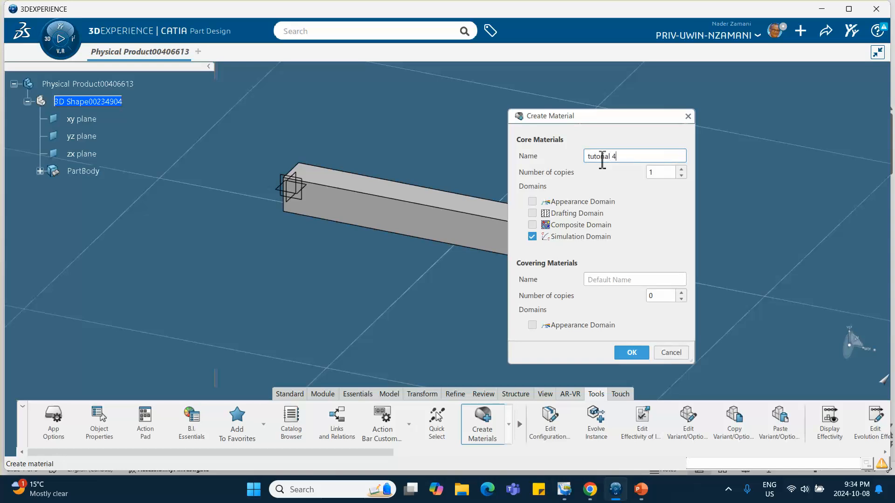
click(627, 353)
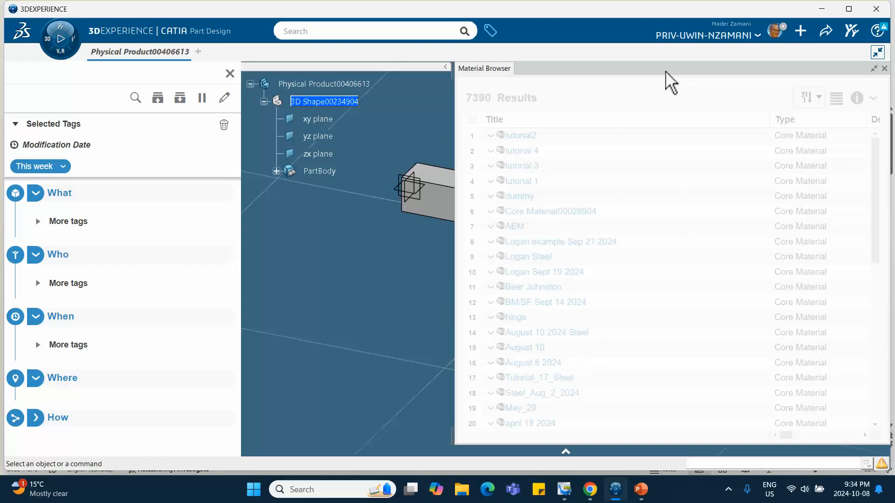
mouse_move(617, 490)
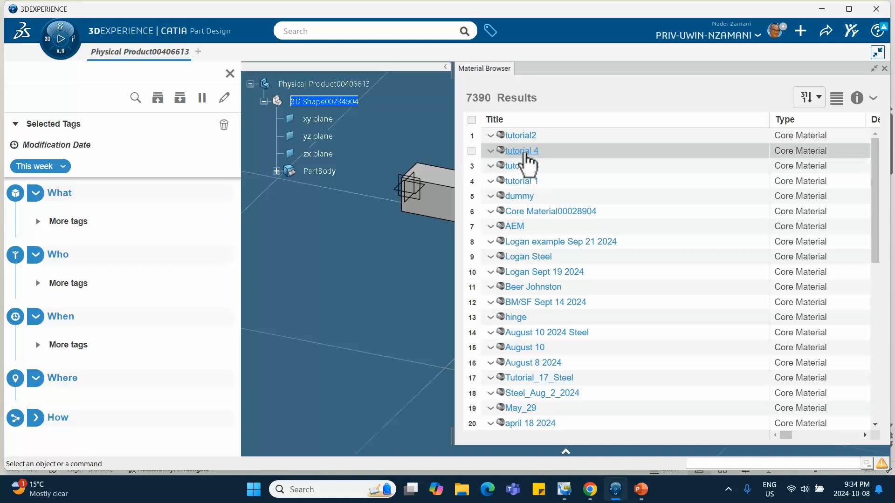
- Apply the core material "tutorial 4" to the physical product and close the Material Browser
drag(526, 161, 350, 82)
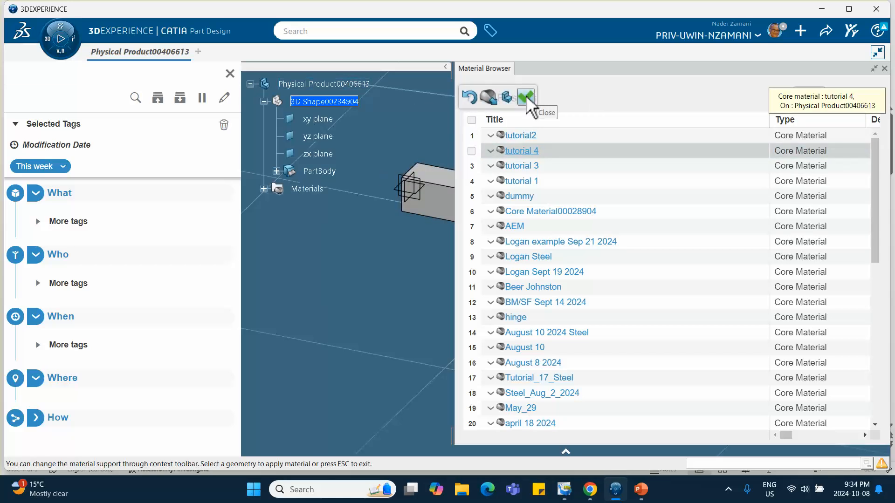
click(527, 100)
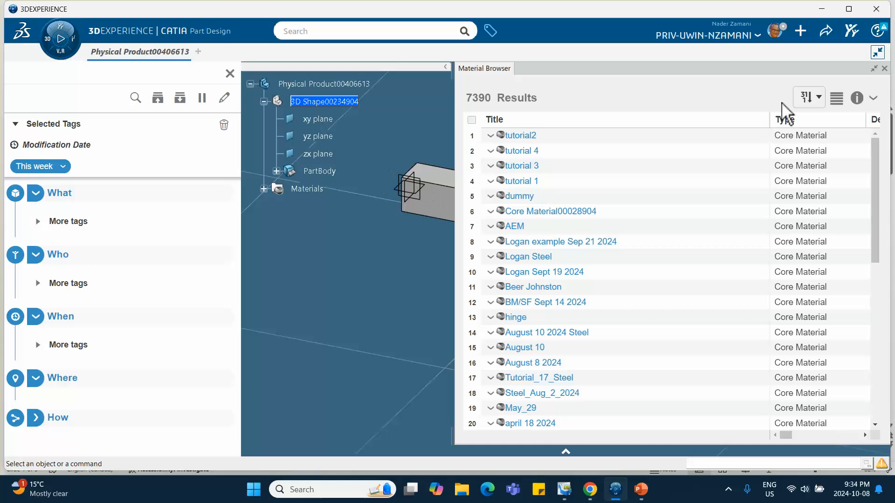
click(884, 69)
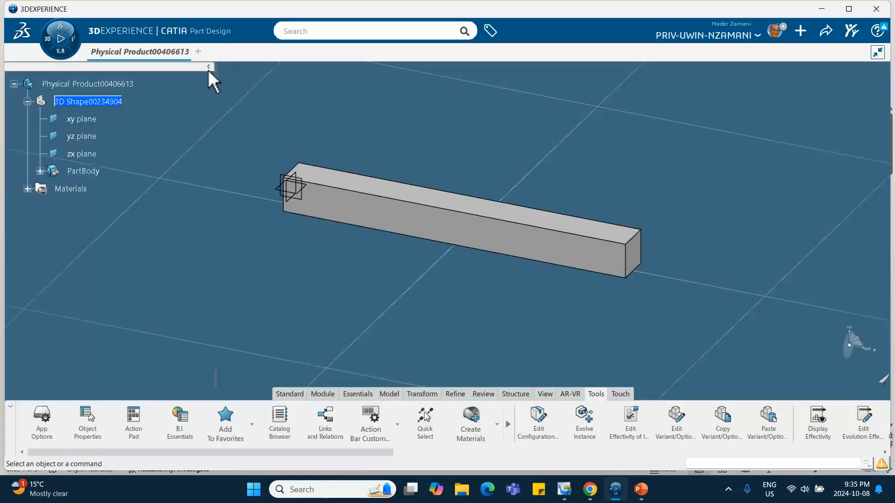
- Open the simulation domain definition of "tutorial 4" and enable the Elastic option in Abaqus Multiphysics under mechanical elasticity
click(28, 189)
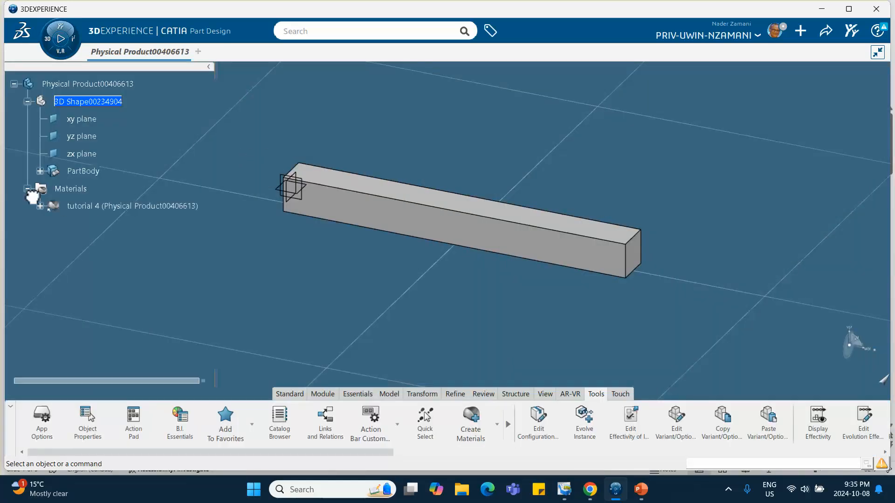
click(40, 205)
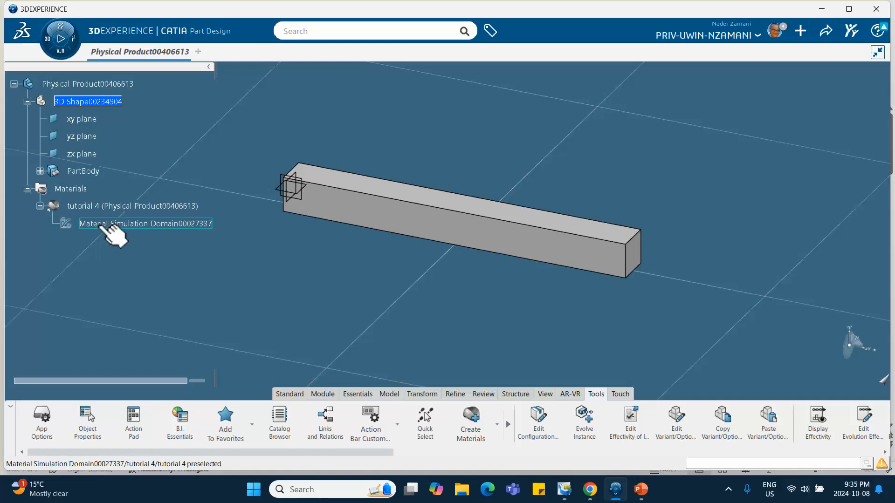
double_click(107, 224)
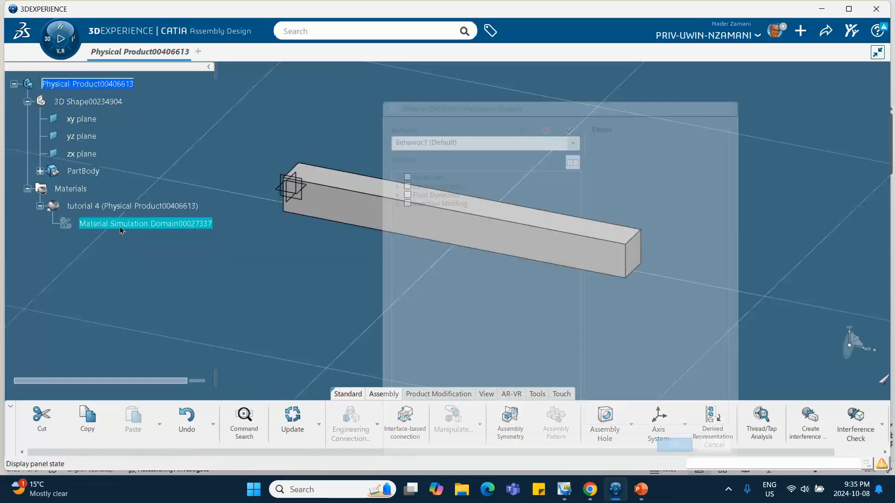
click(397, 177)
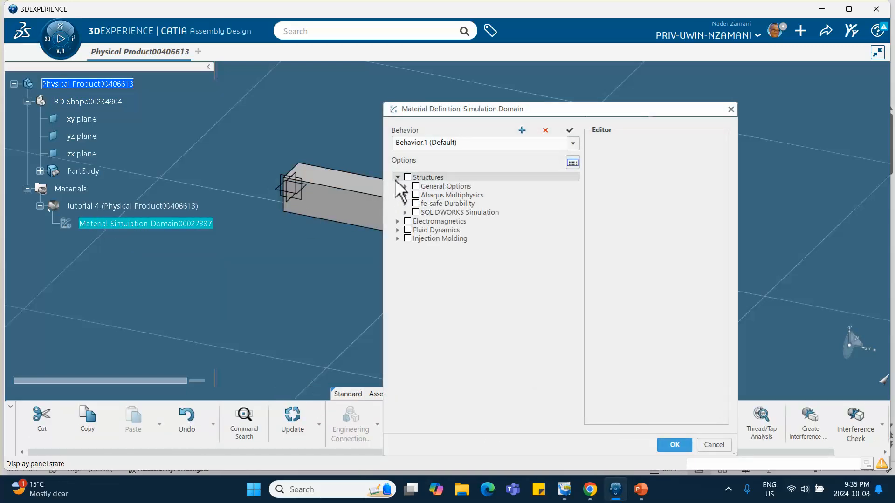
click(405, 195)
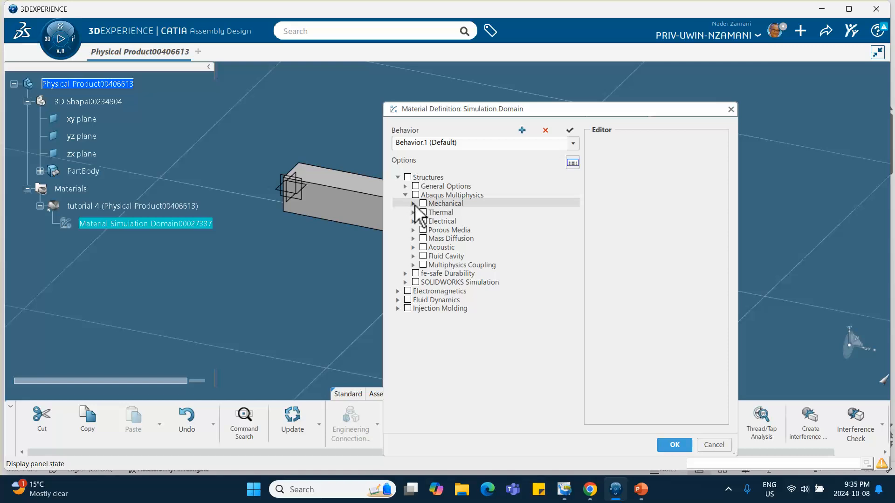
click(412, 203)
click(420, 212)
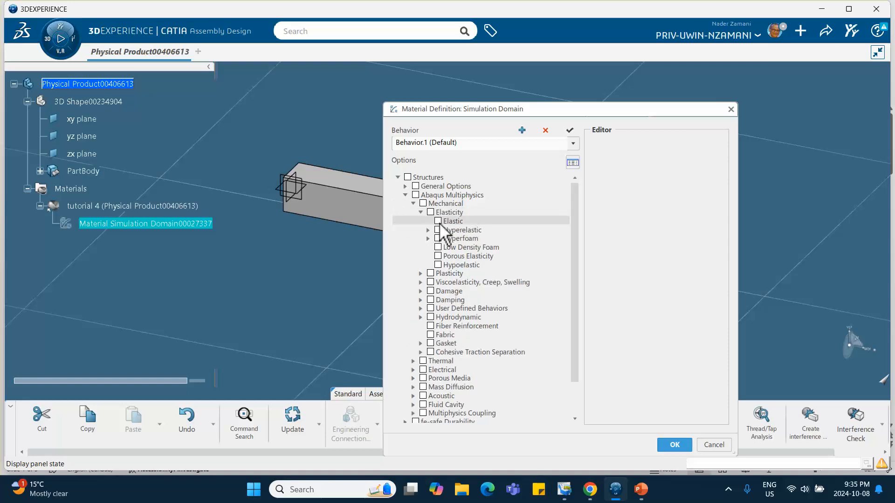
click(438, 220)
- Set the elastic material's Young's modulus to 30000 ksi and Poisson's ratio to 0.3, and accept the material definition
double_click(703, 199)
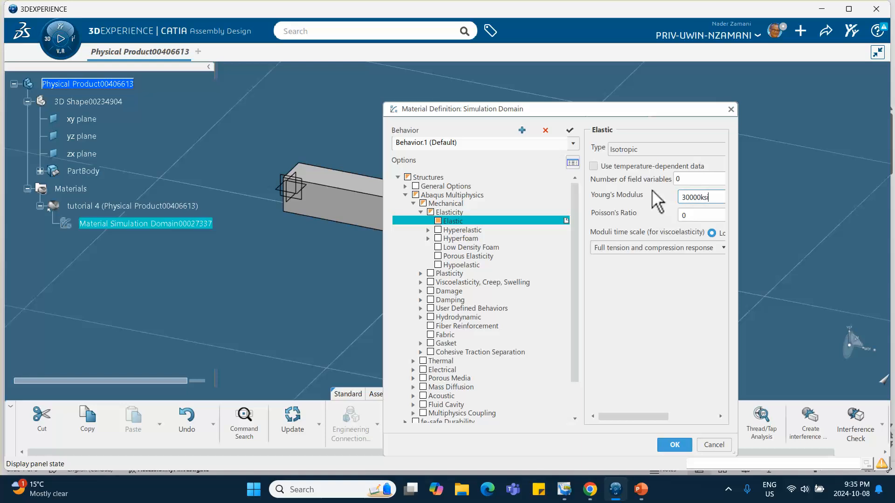
click(686, 215)
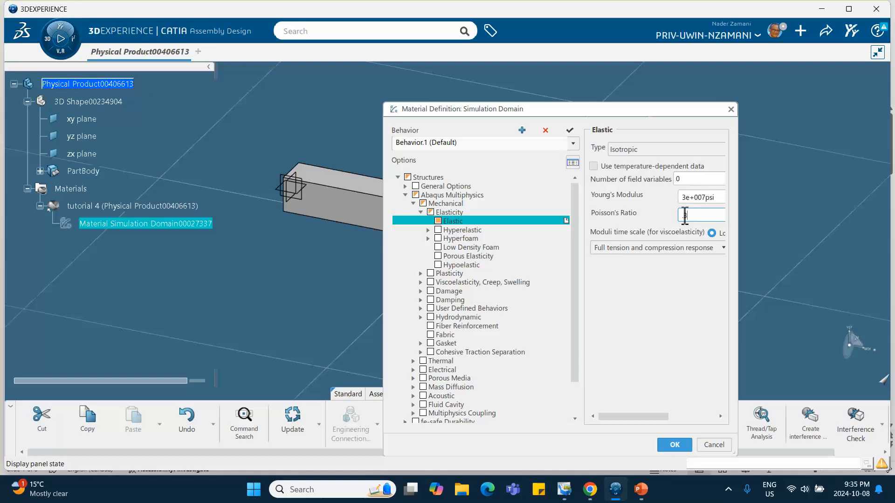
click(674, 444)
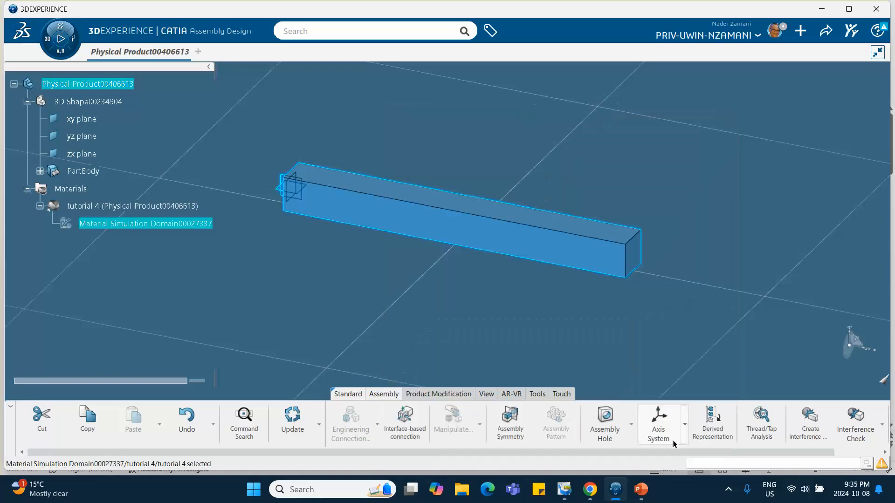
click(557, 323)
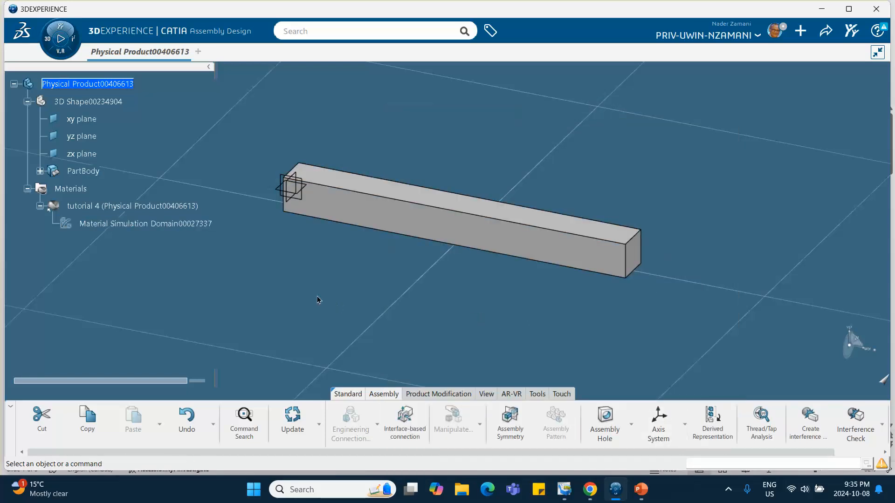
- Switch to Structural Model Creation and add a finite element model to the beam's physical product
middle_drag(317, 299, 310, 276)
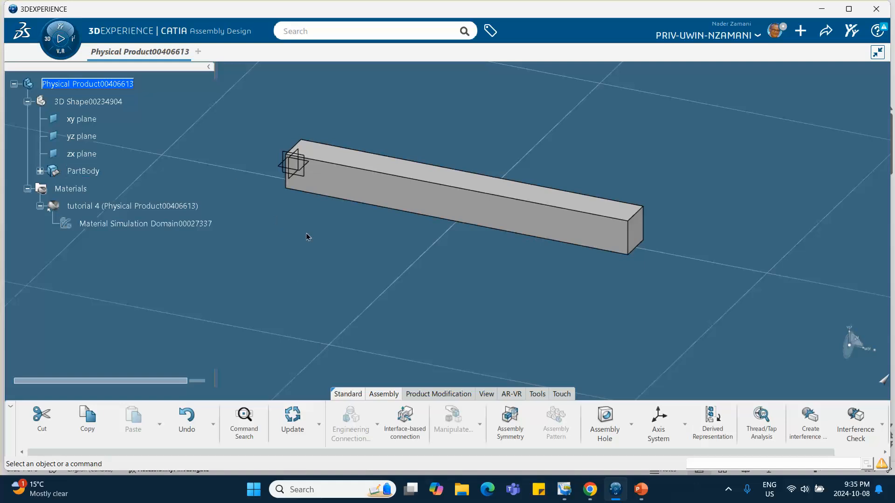
click(61, 39)
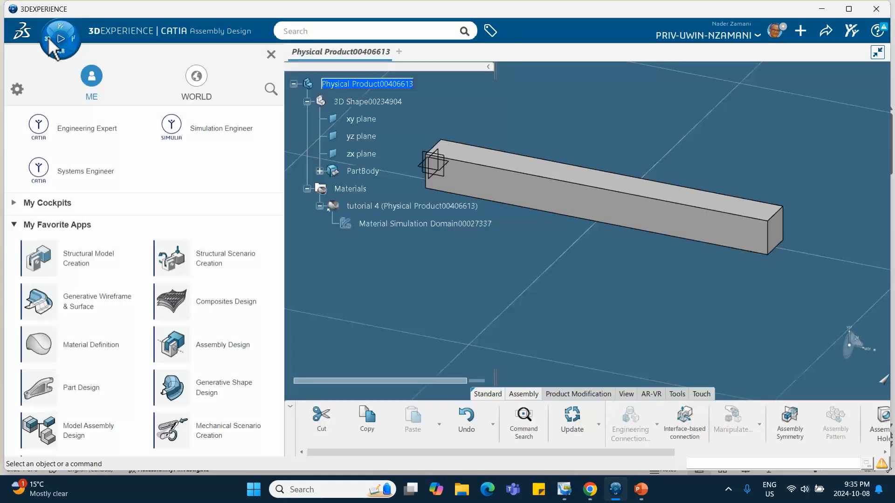
click(65, 263)
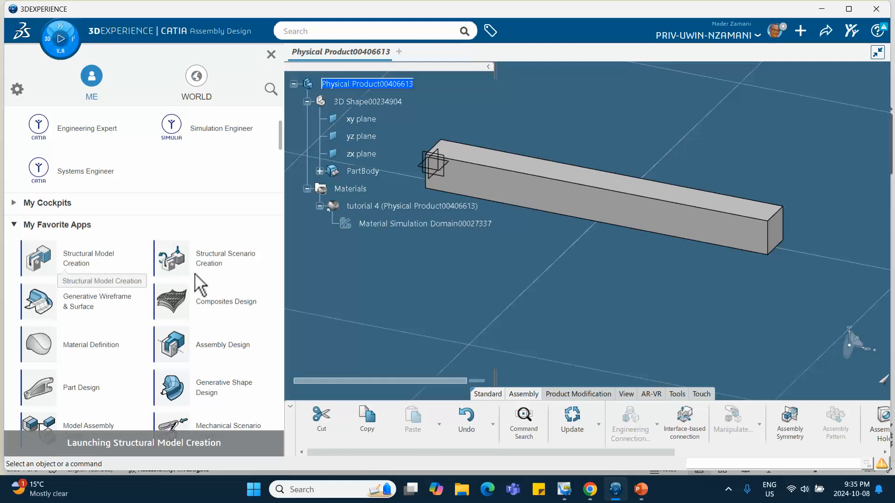
click(818, 327)
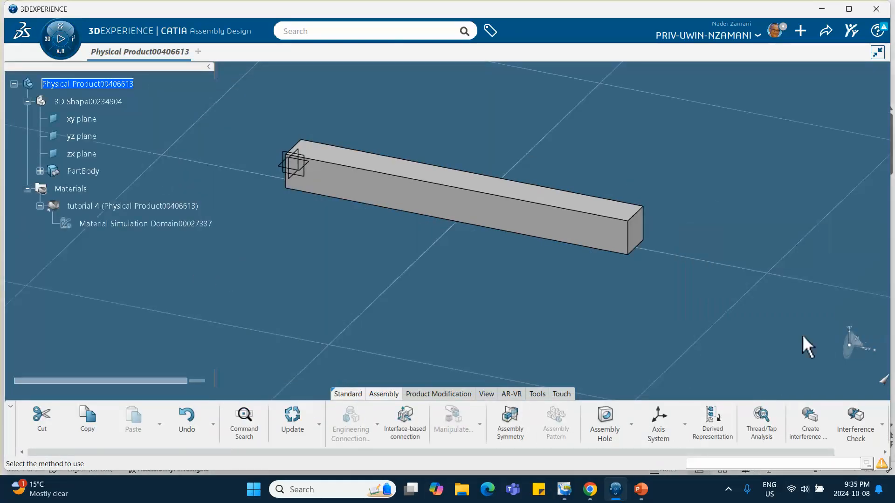
click(497, 266)
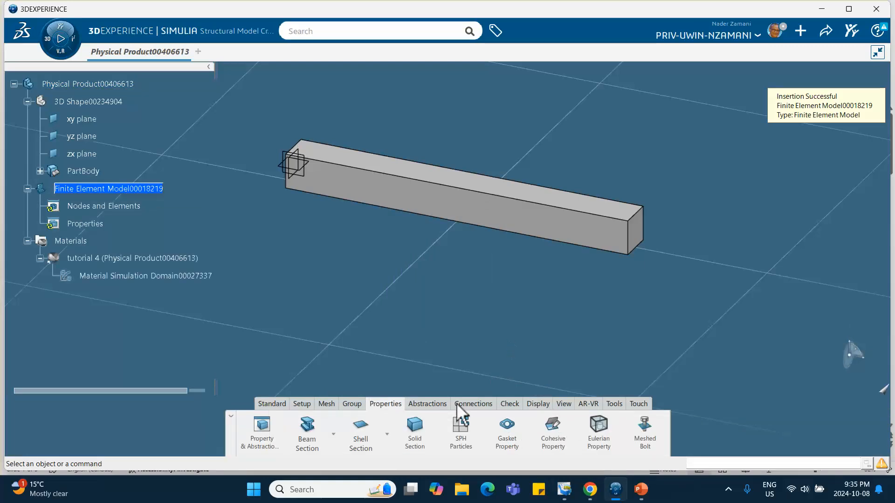
- Generate a sweep 3D mesh on the PartBody with a 0.25 in mesh size and 20 layers, and accept it
click(329, 405)
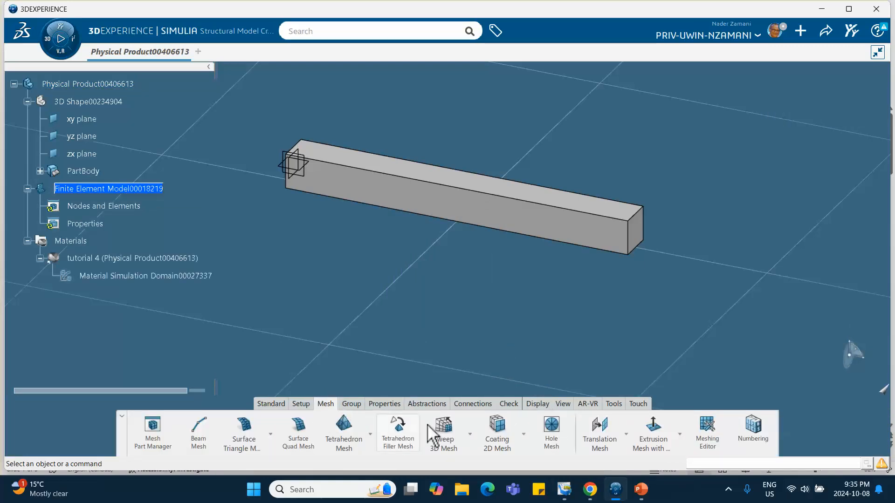
click(438, 433)
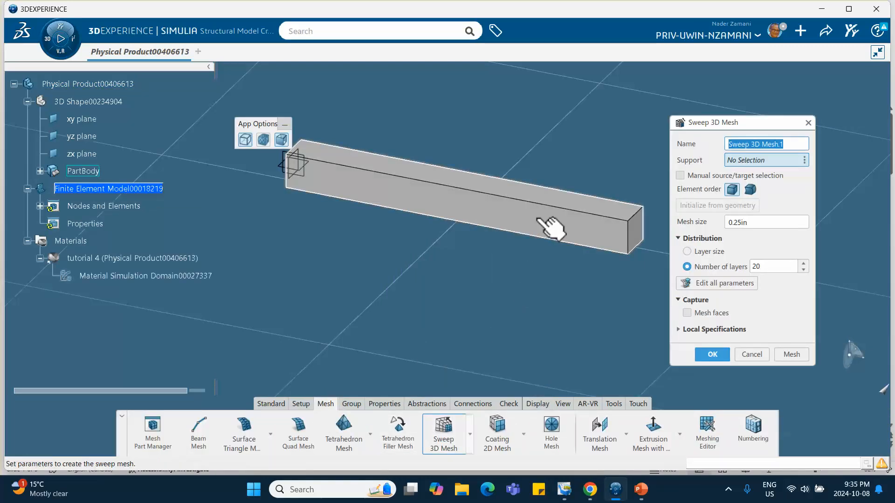
click(539, 218)
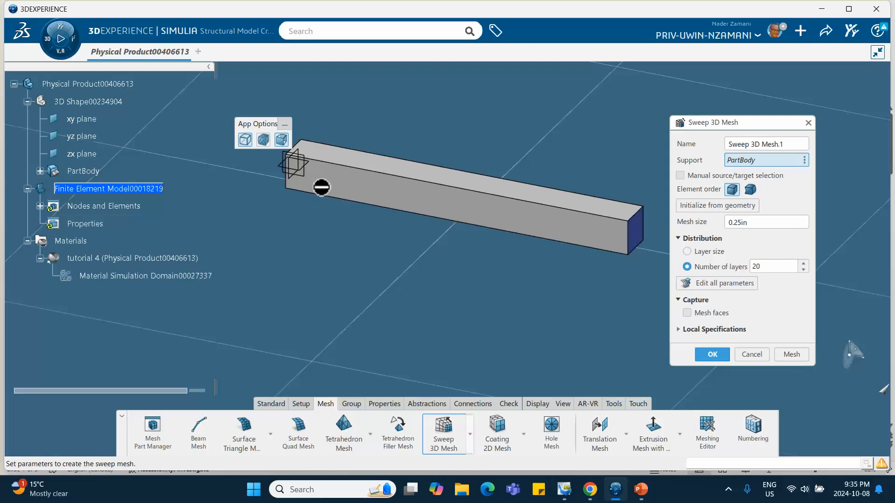
click(792, 355)
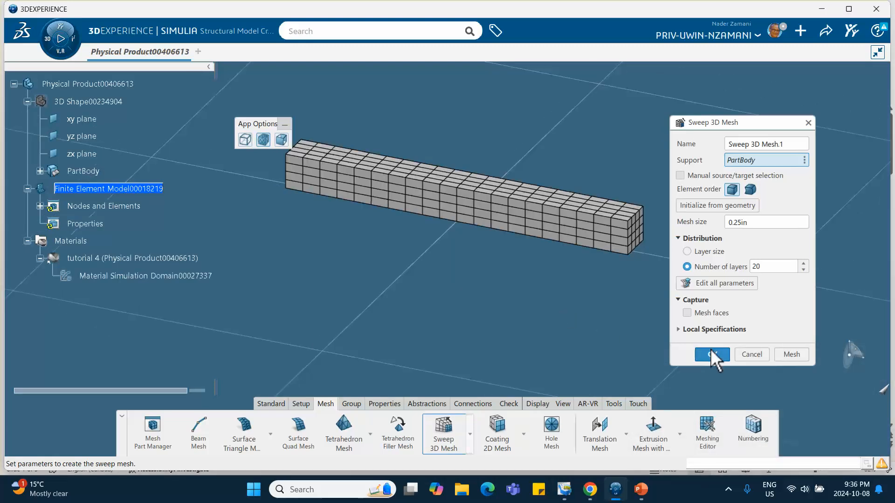
click(712, 355)
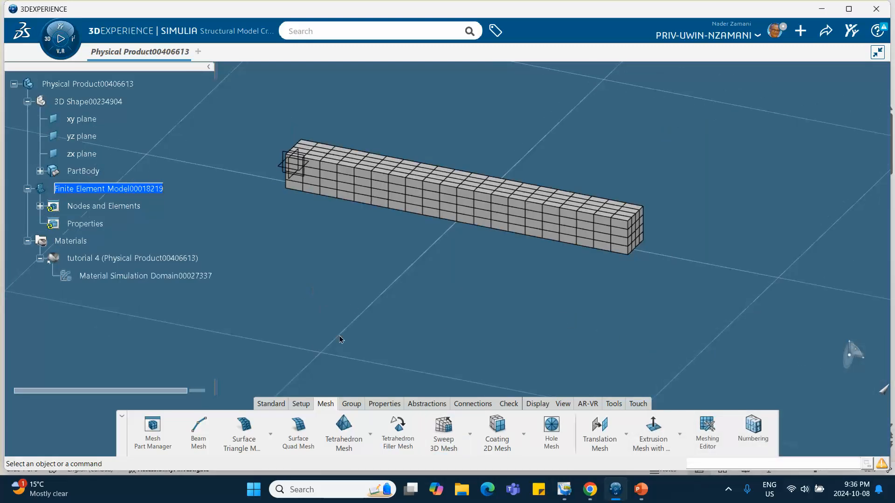
- Assign a solid section with material "tutorial 4" to the PartBody
click(383, 403)
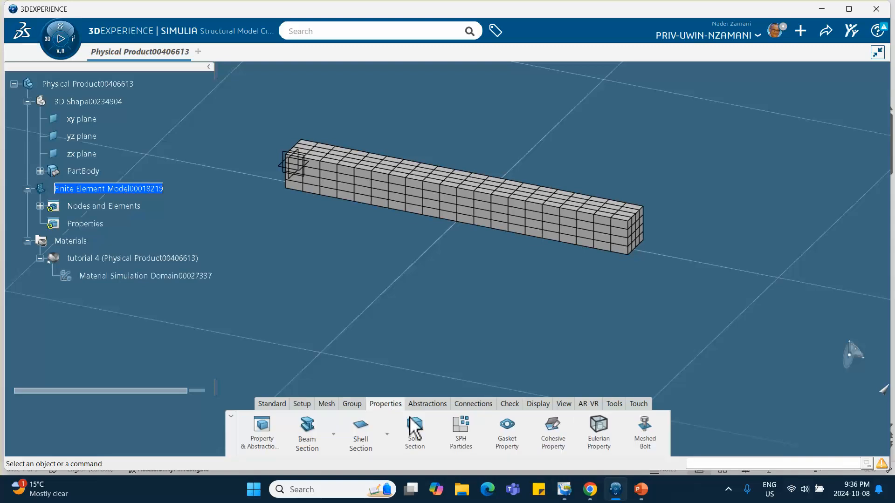
click(434, 416)
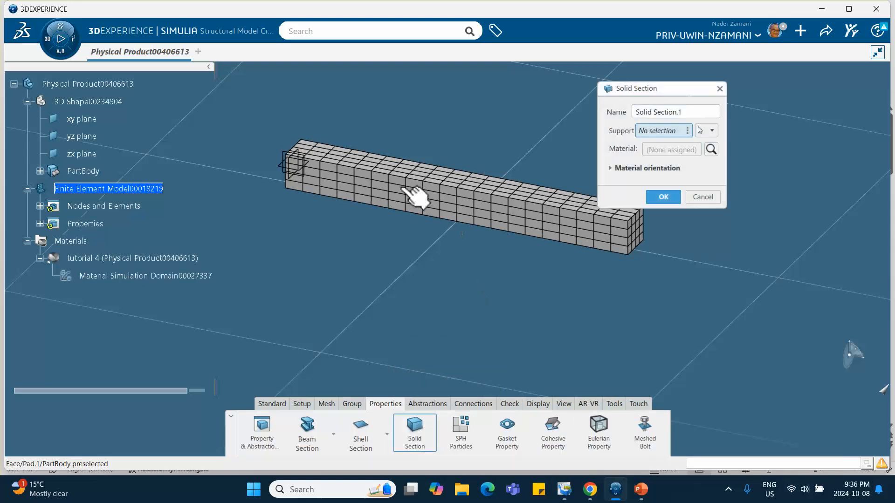
click(97, 171)
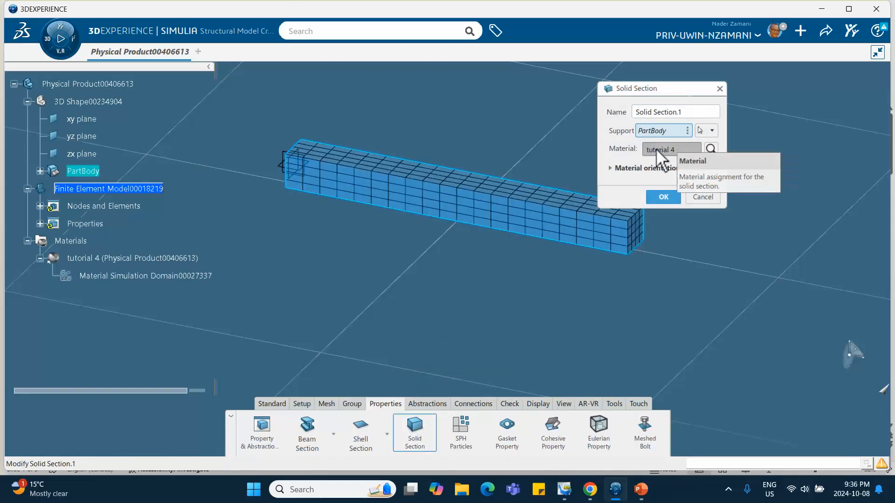
click(666, 198)
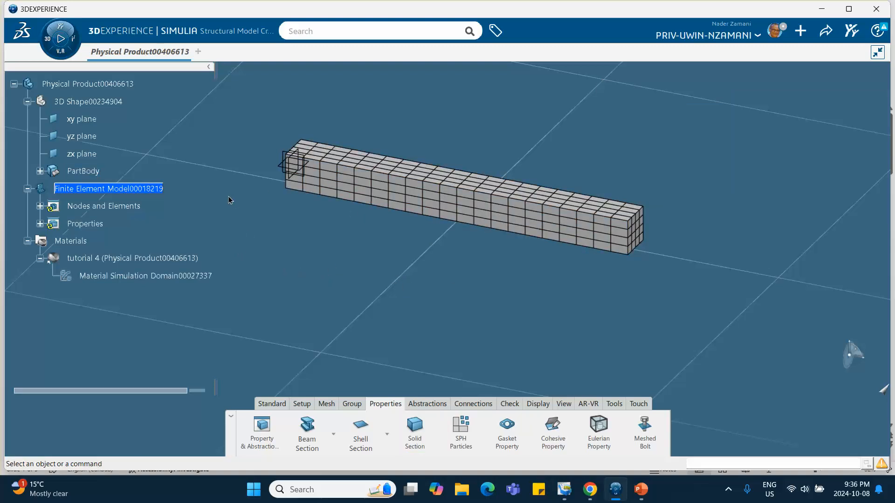
- Switch to Structural Scenario Creation and initialize a structural simulation that uses the beam's existing finite element model
click(56, 42)
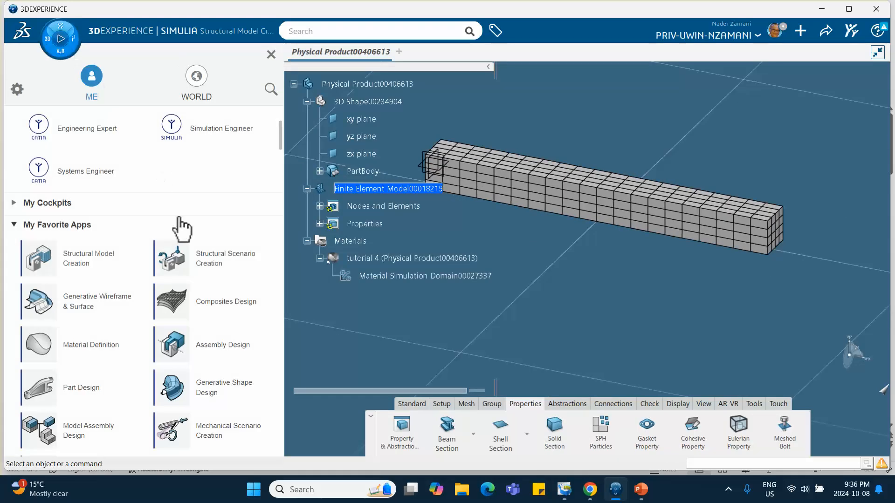
click(217, 264)
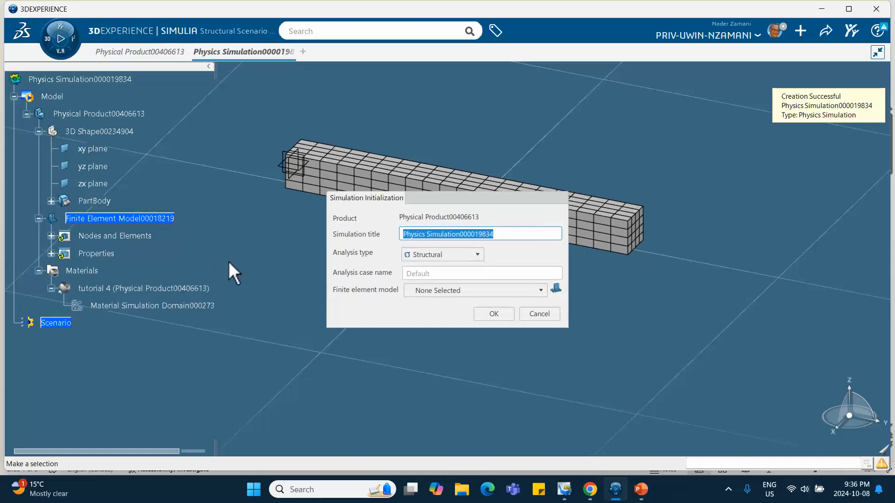
click(426, 288)
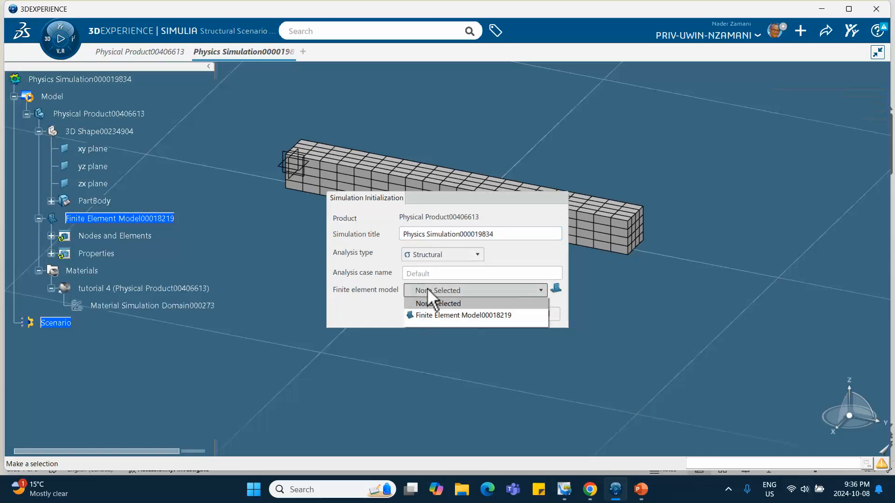
click(432, 315)
click(495, 313)
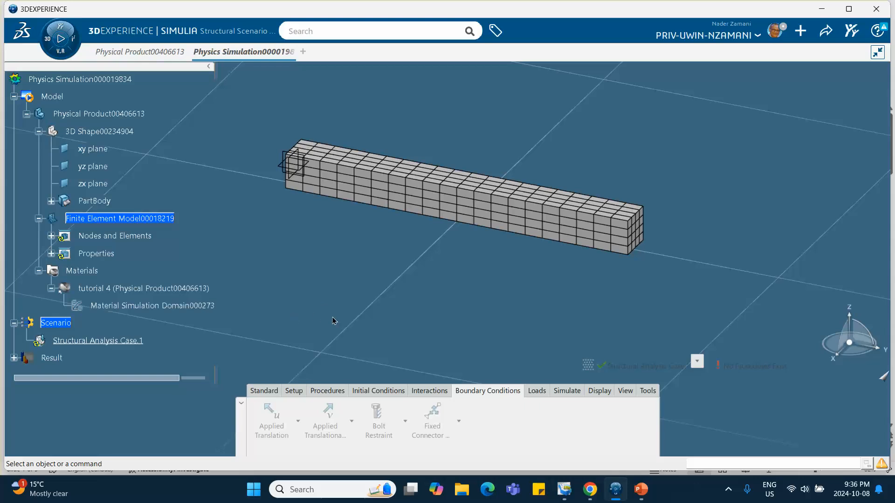
- Add a static step with automatic incrementation and initial and maximum time increments of 0.1 s
scroll(159, 263, down, 3)
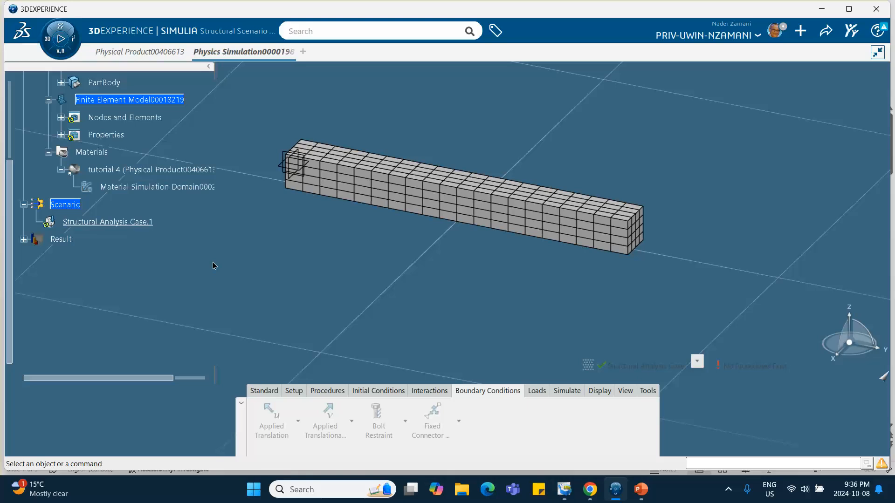
click(328, 391)
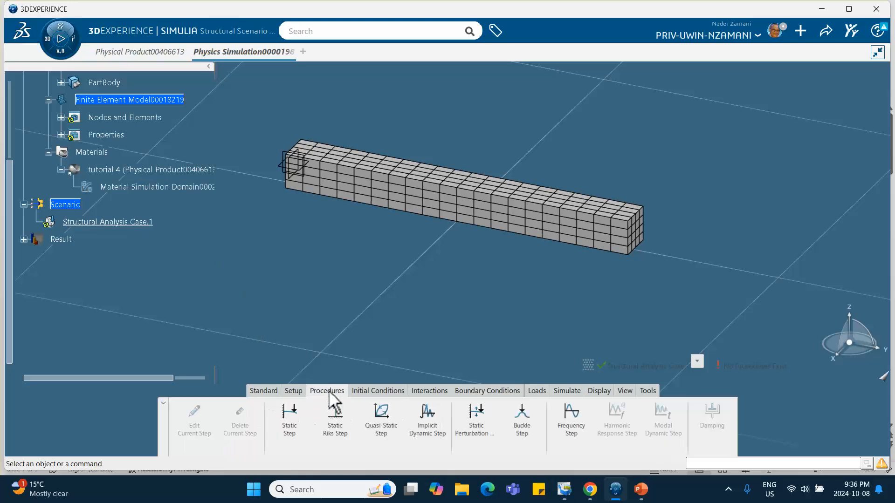
click(287, 429)
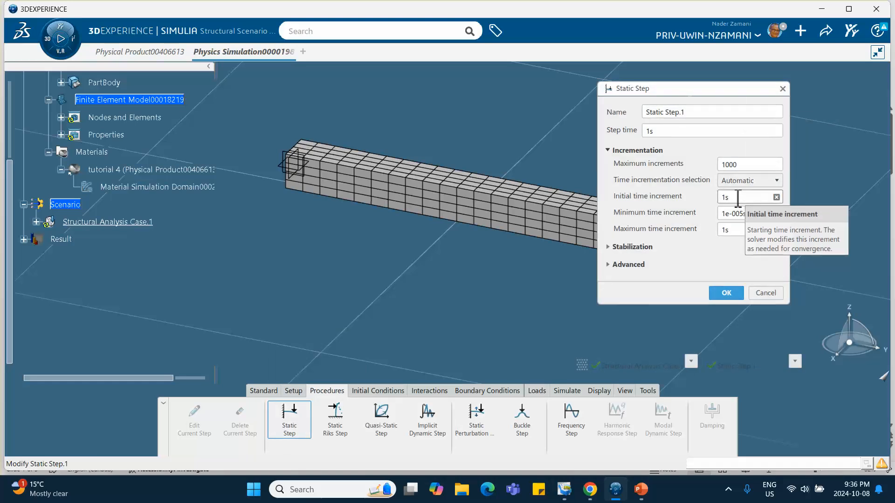
drag(738, 198, 716, 193)
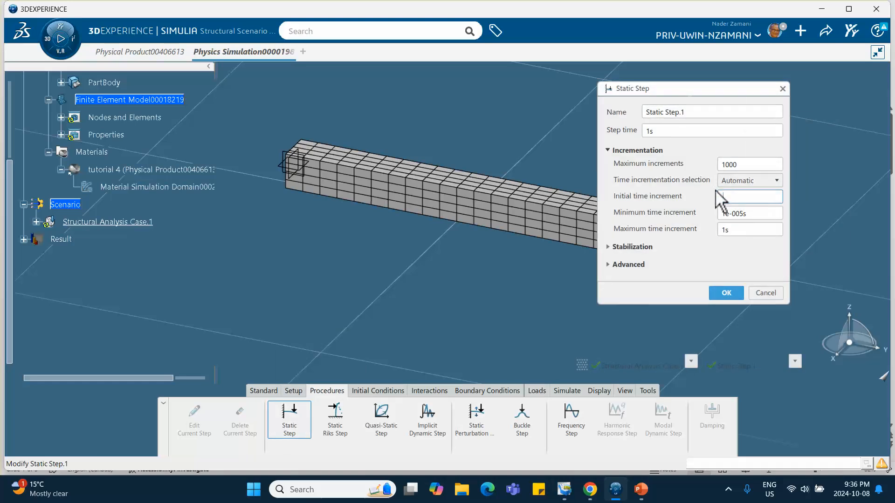
text(0.1)
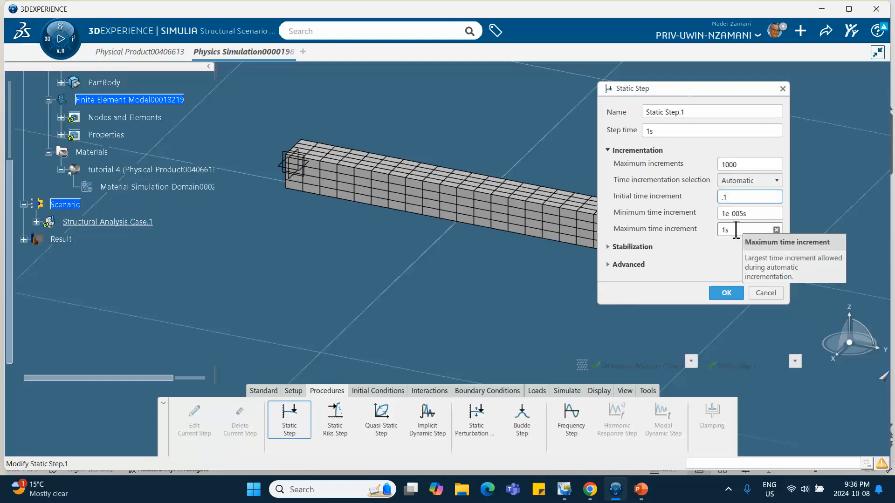
click(735, 229)
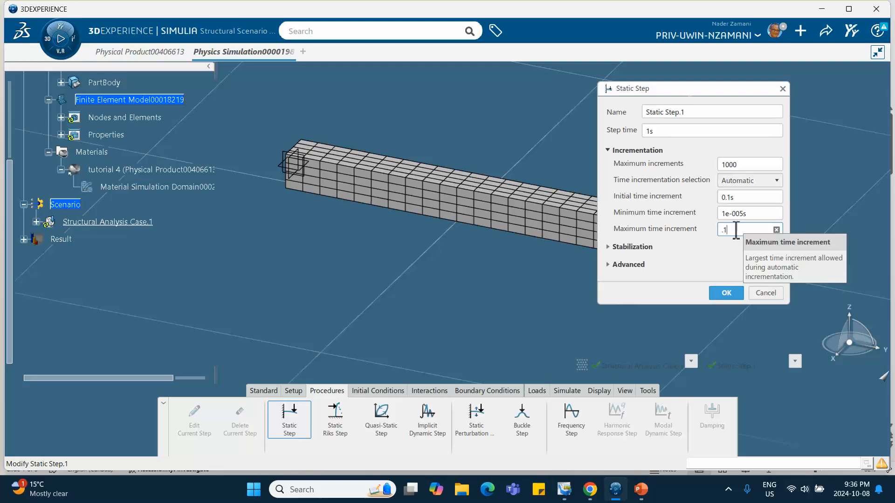
click(734, 294)
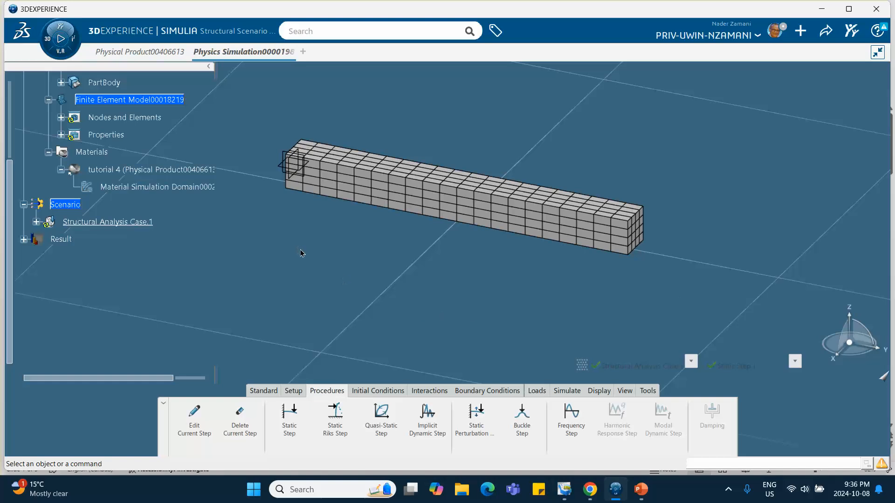
middle_drag(300, 252, 467, 287)
middle_drag(460, 234, 342, 338)
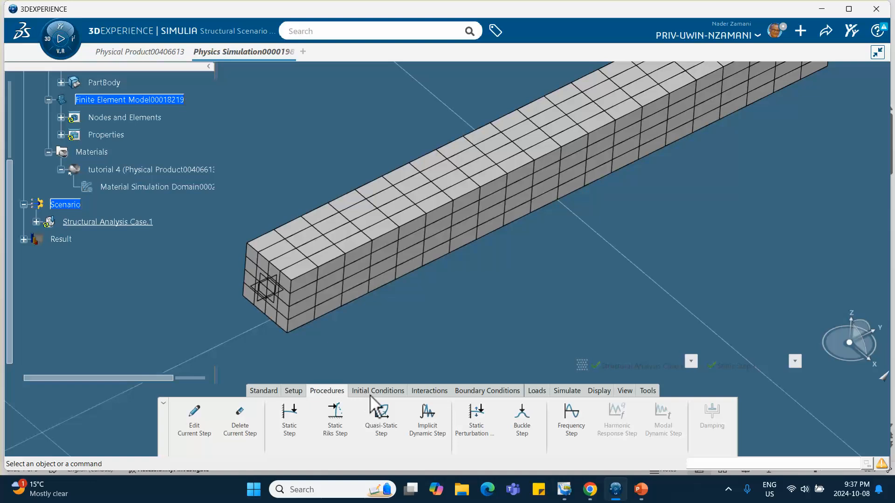
click(466, 392)
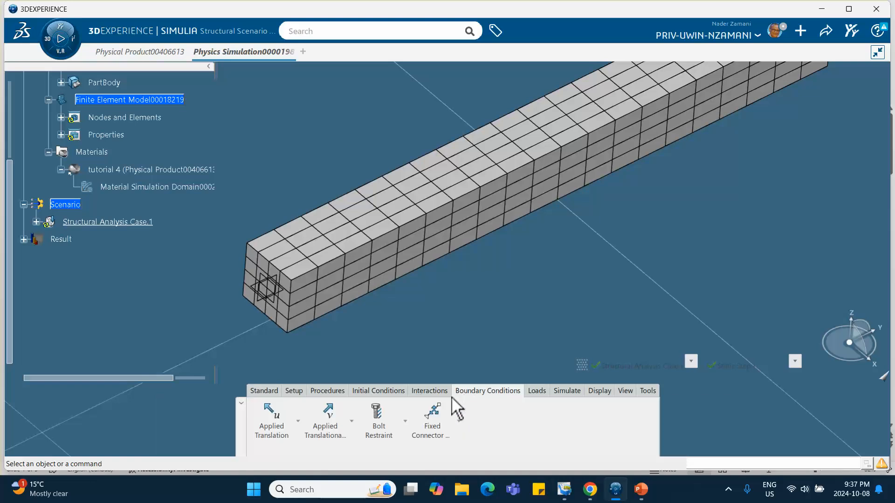
click(297, 422)
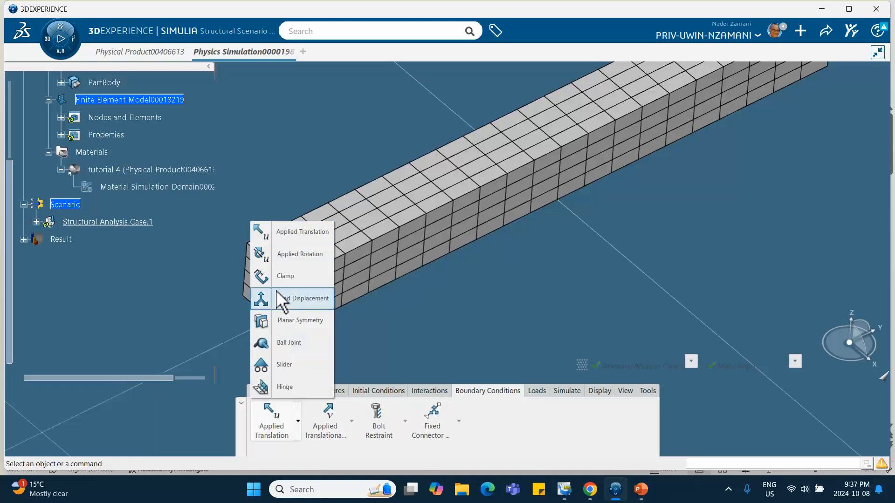
click(281, 276)
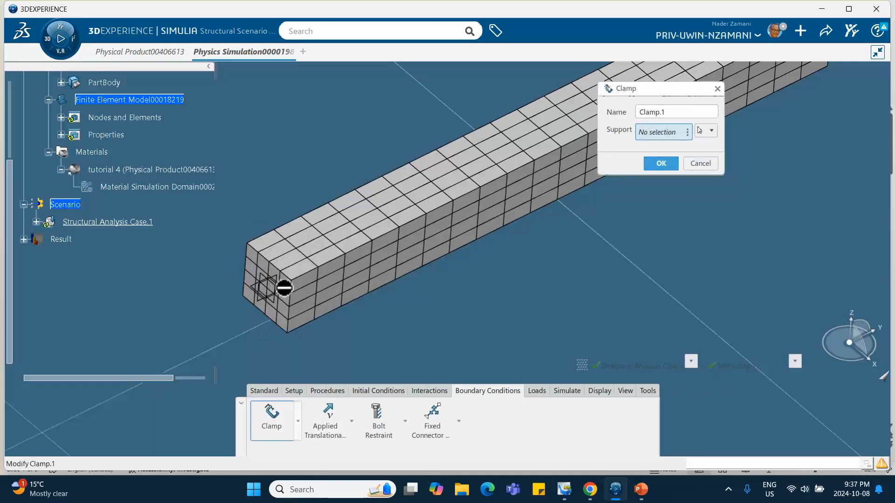
click(699, 164)
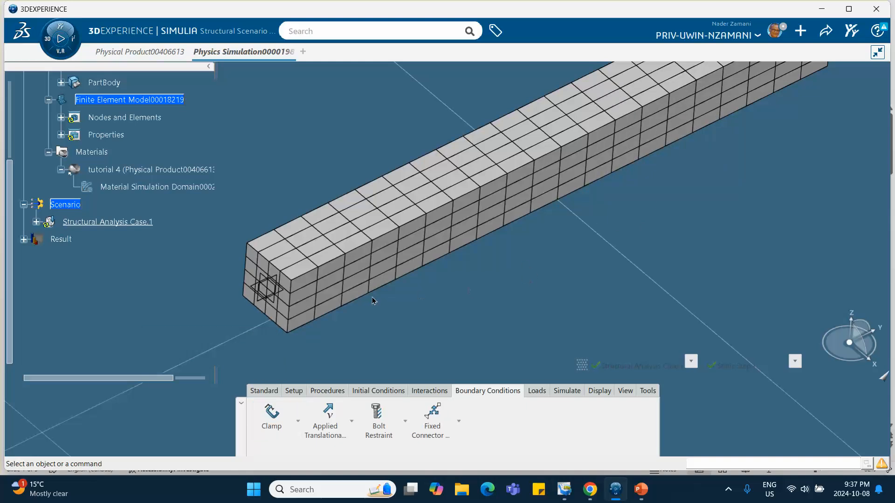
- Apply a fixed displacement restraining X, Y and Z translation at the near lower corner vertex of the beam's end face at the origin planes
click(298, 421)
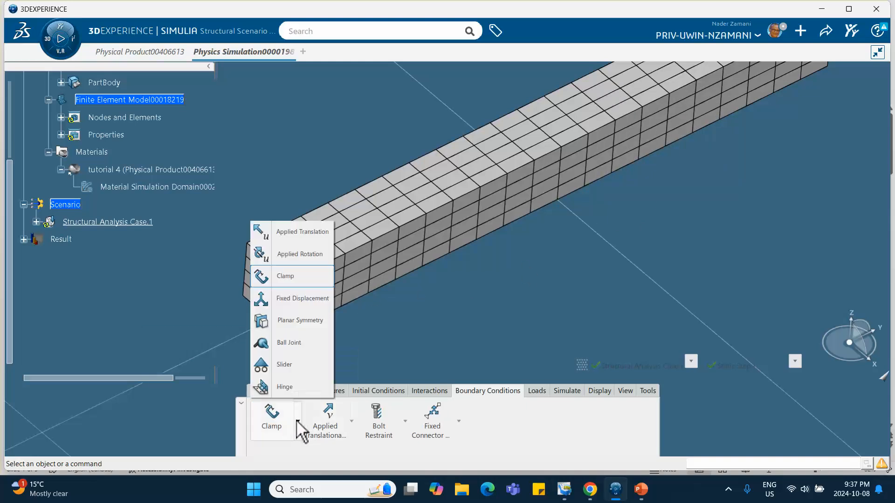
click(298, 301)
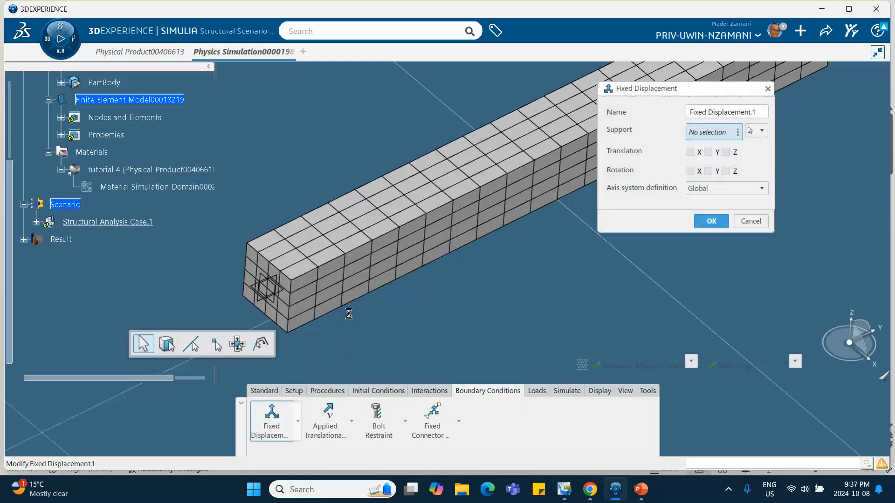
click(298, 337)
click(689, 152)
click(708, 152)
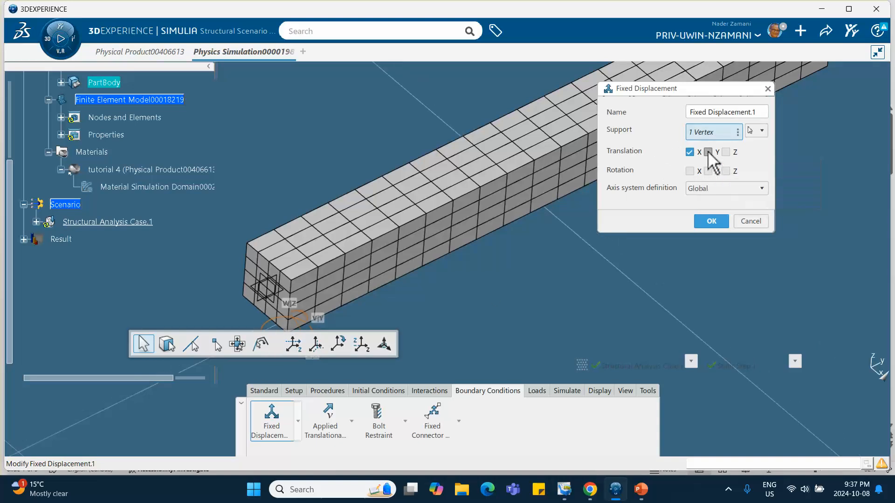
click(725, 152)
click(708, 217)
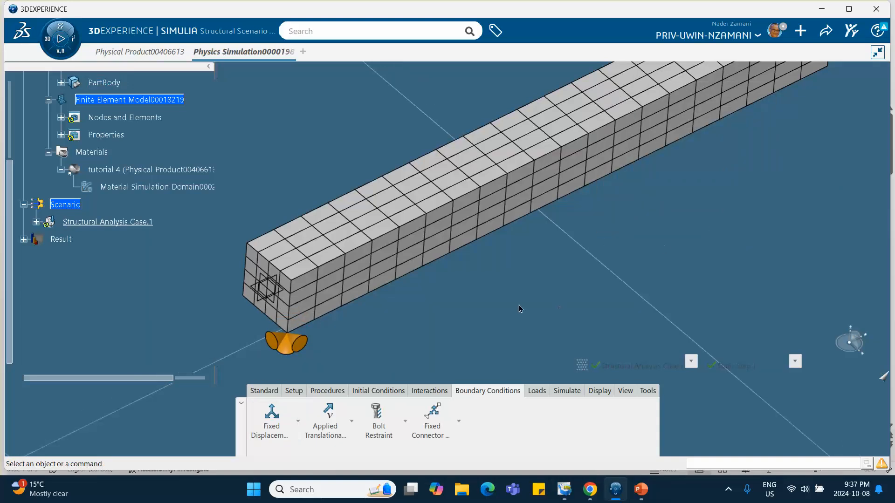
- Apply a fixed displacement restraining only Z translation at the other lower corner vertex of the same beam end face
middle_drag(515, 308, 580, 268)
click(271, 417)
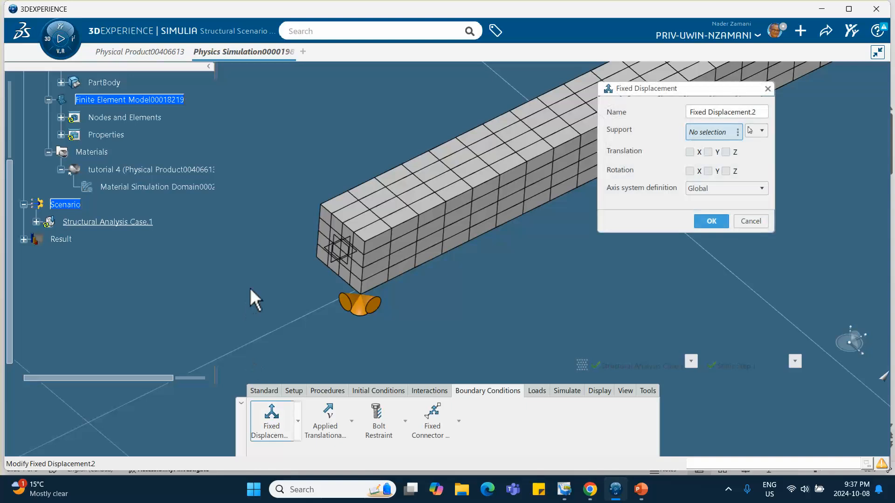
click(316, 258)
click(729, 153)
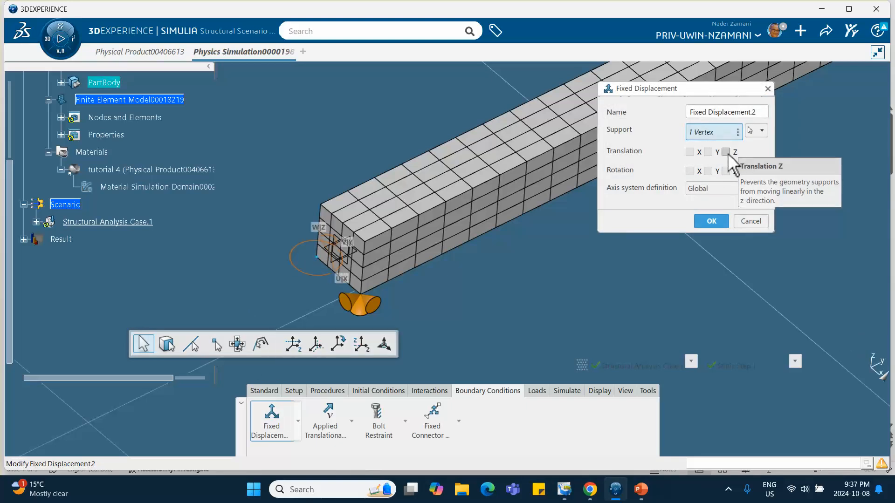
click(711, 221)
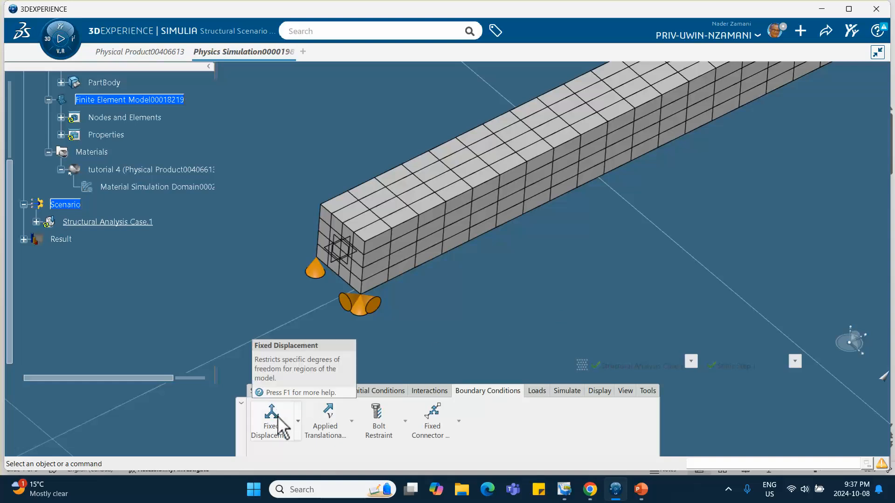
- Apply a slider restraint to the beam end face that carries the two fixed displacements
click(297, 422)
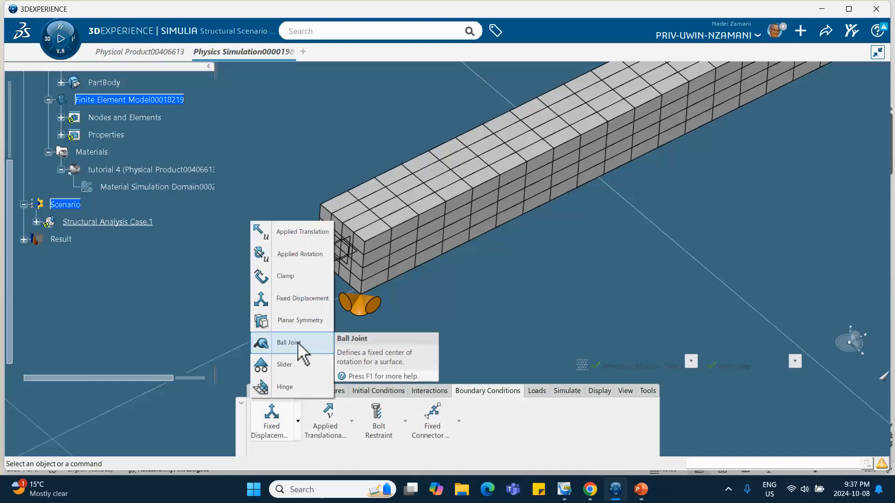
click(292, 361)
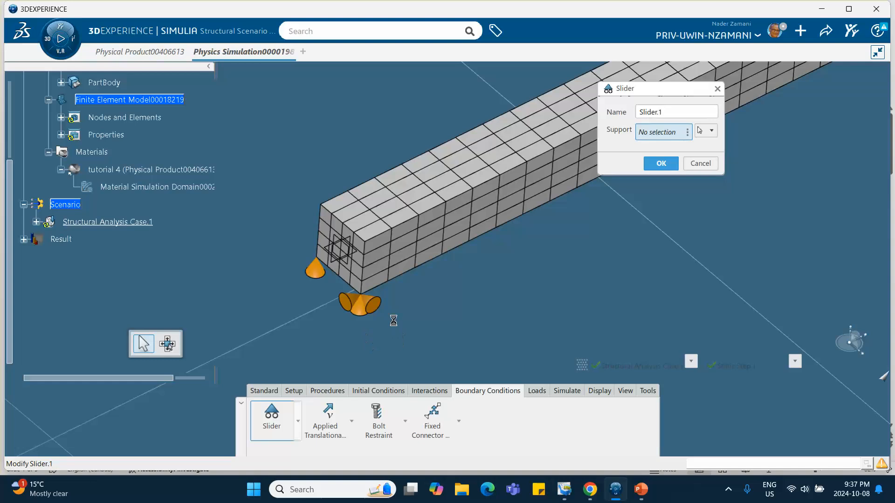
scroll(395, 328, up, 5)
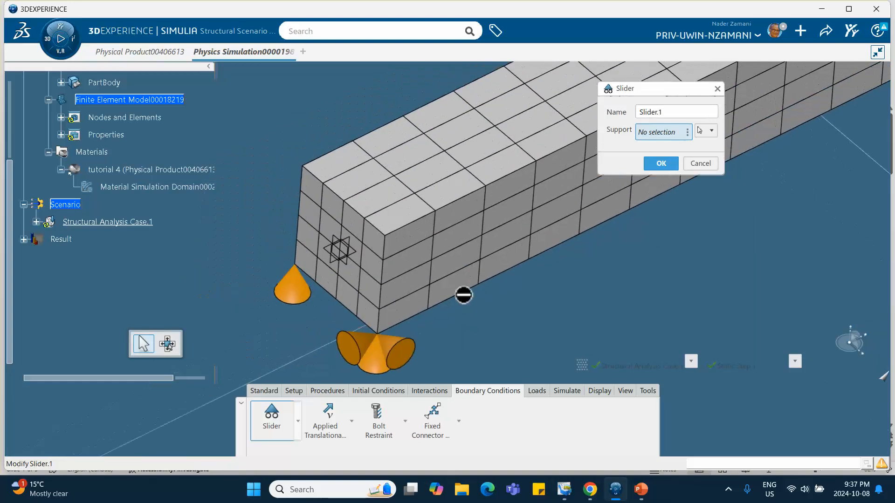
click(326, 226)
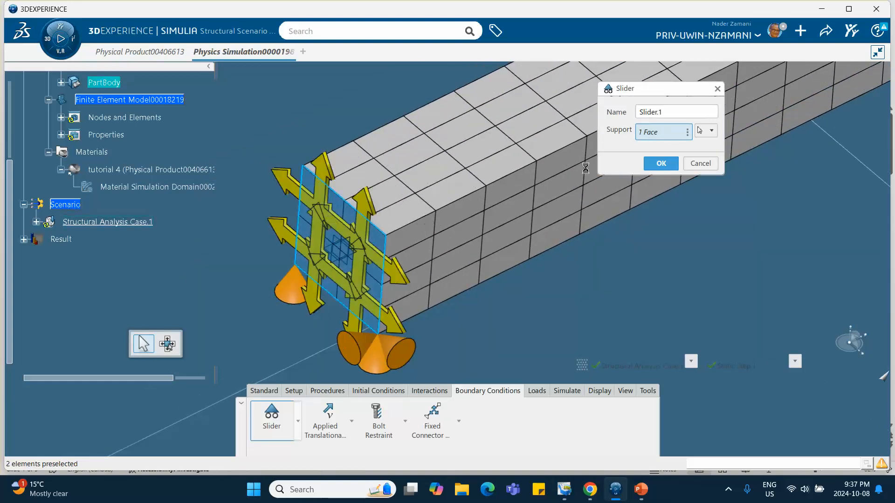
click(661, 163)
middle_drag(671, 184, 493, 288)
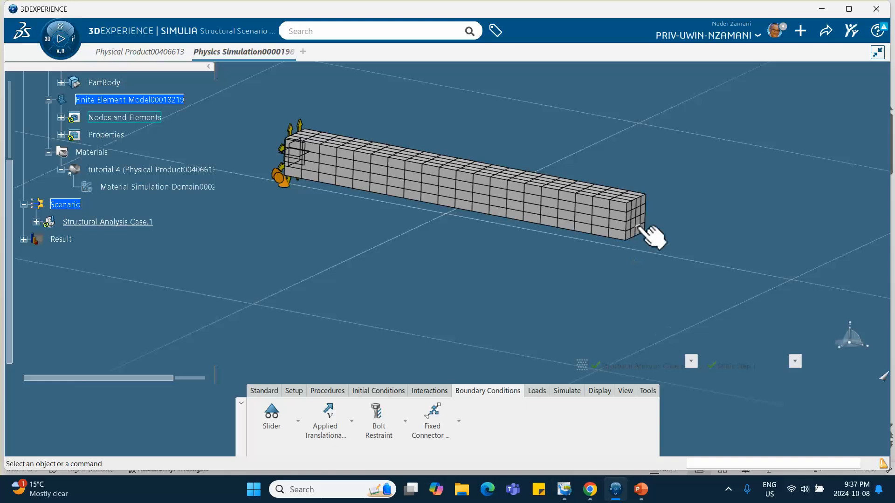
- Switch to the PowerPoint tutorial notes, review the Tutorial 4 row on slide 2, and return to 3DEXPERIENCE
mouse_move(641, 489)
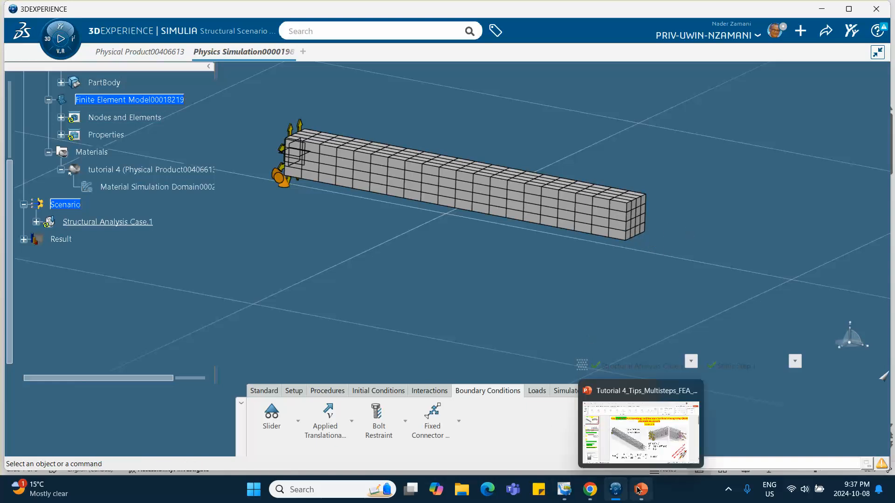
click(629, 438)
click(71, 213)
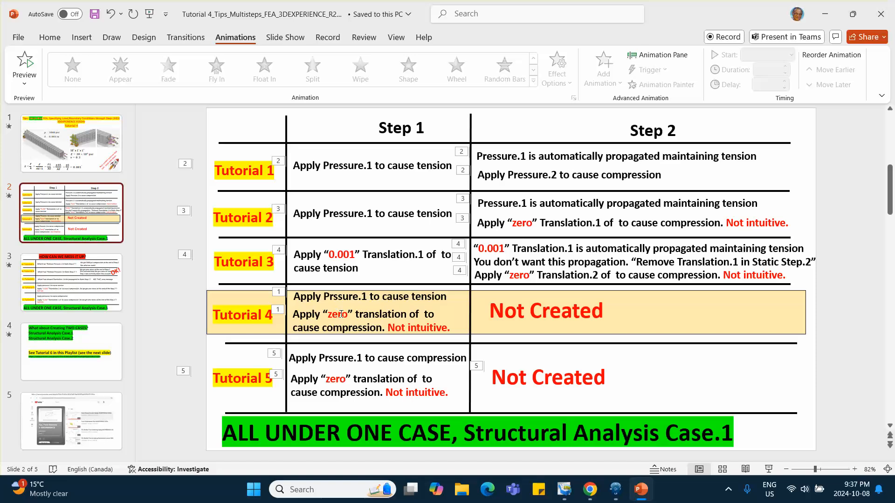
click(826, 14)
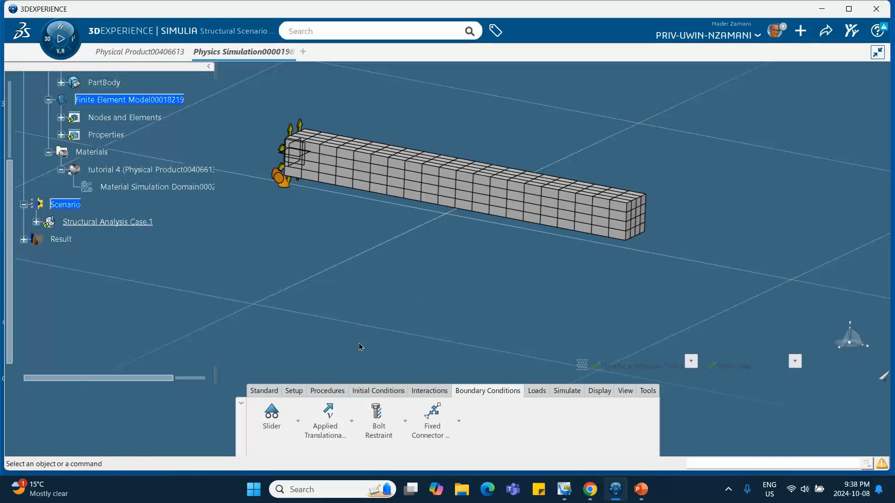
- Apply a pressure of -3000 psi to the free end face of the beam, opposite the restrained end
click(536, 391)
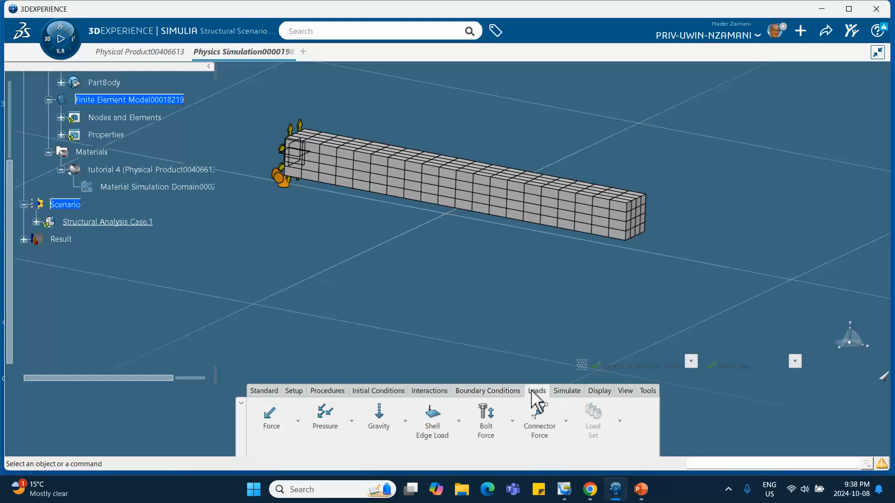
click(335, 426)
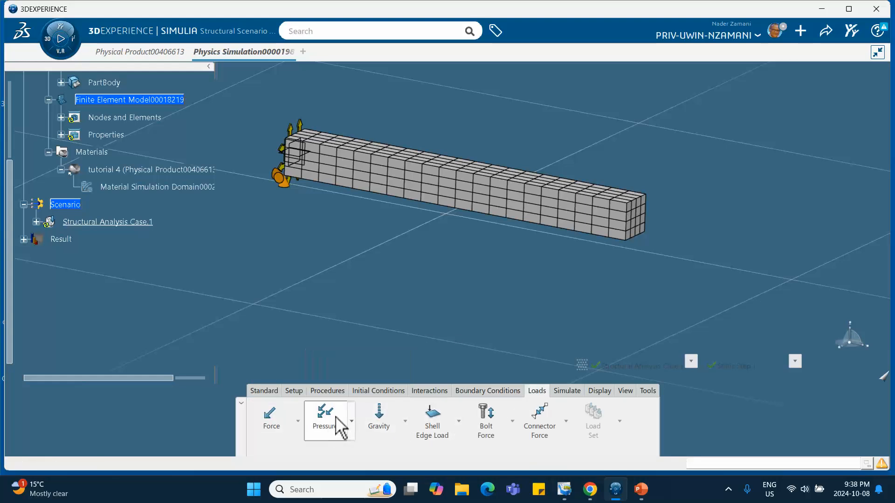
scroll(604, 243, up, 6)
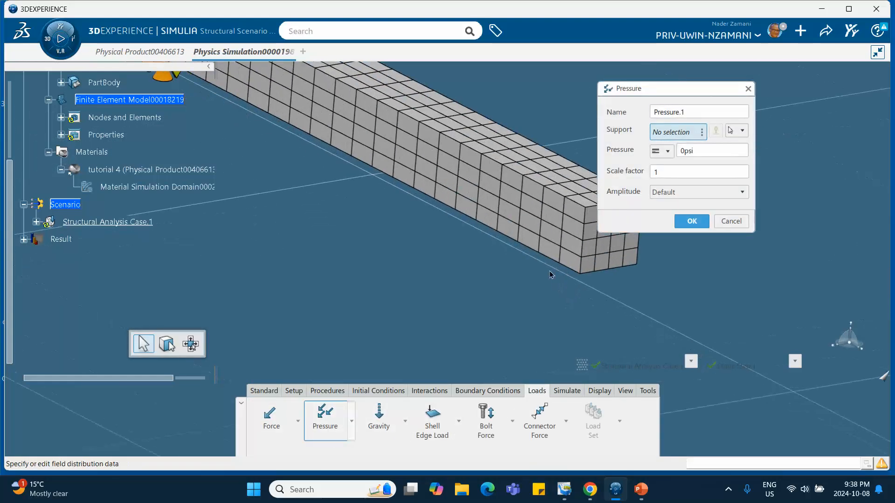
click(612, 259)
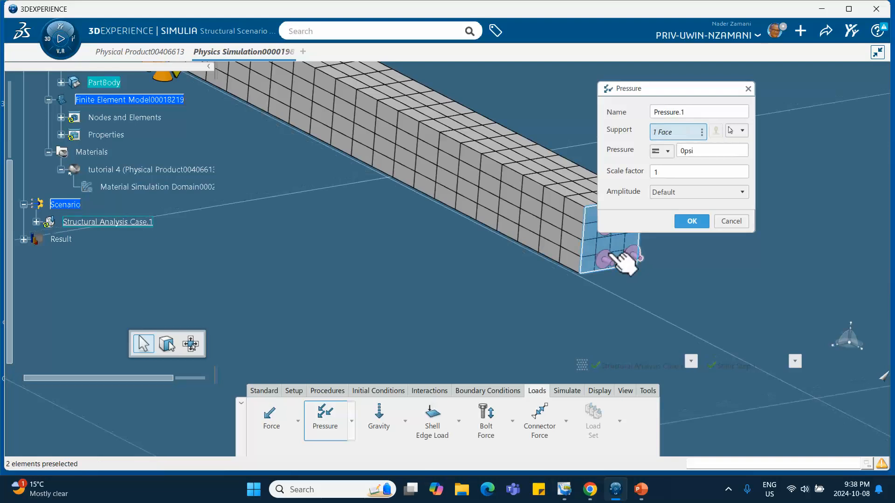
click(703, 151)
text(-3000)
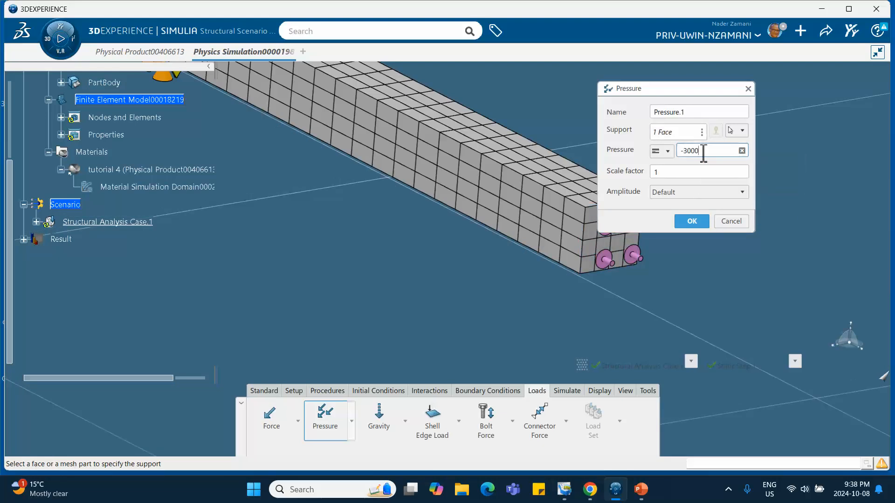
click(691, 221)
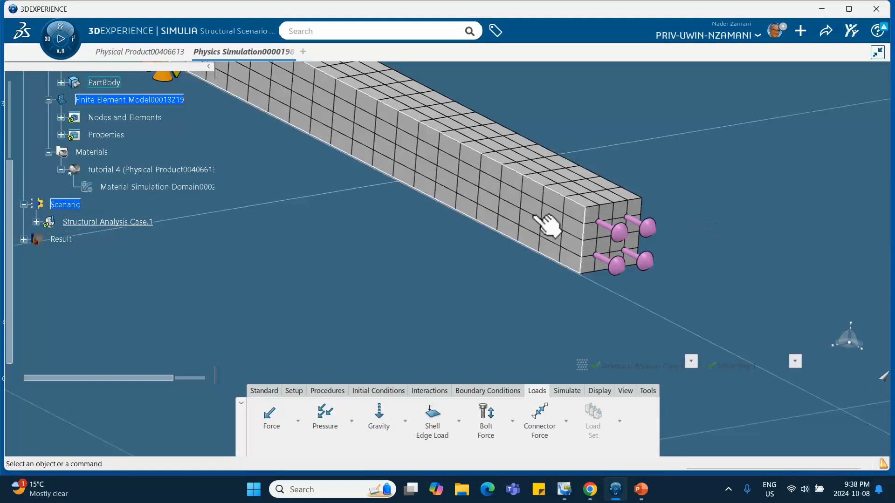
- Inspect the loaded beam and recheck the zero translation plan for Tutorial 4 in PowerPoint before returning to 3DEXPERIENCE
middle_drag(488, 201, 513, 266)
middle_drag(569, 290, 483, 306)
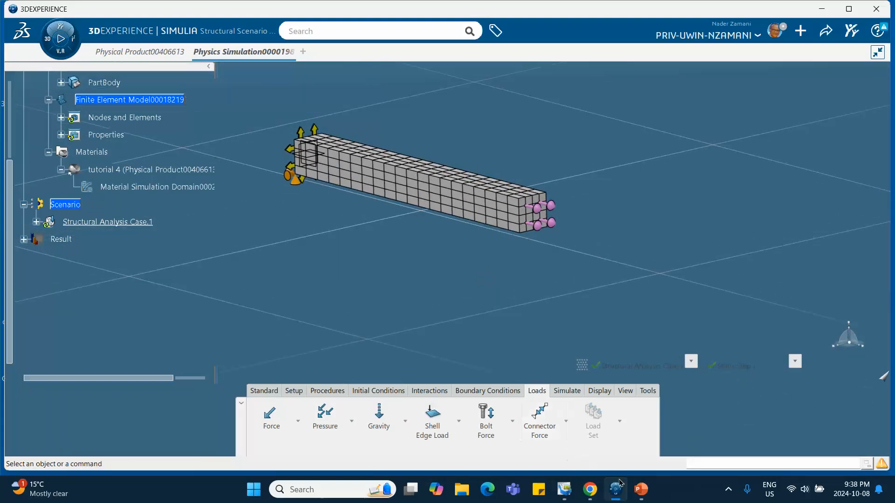
click(639, 490)
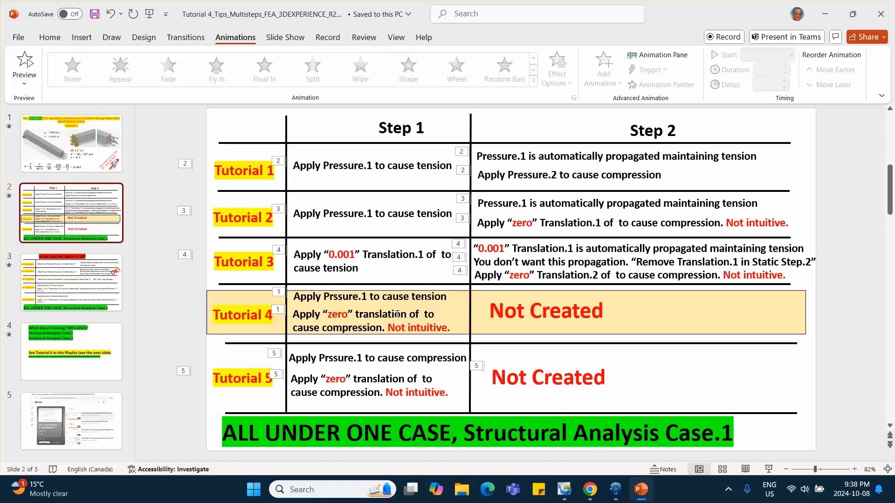
click(825, 14)
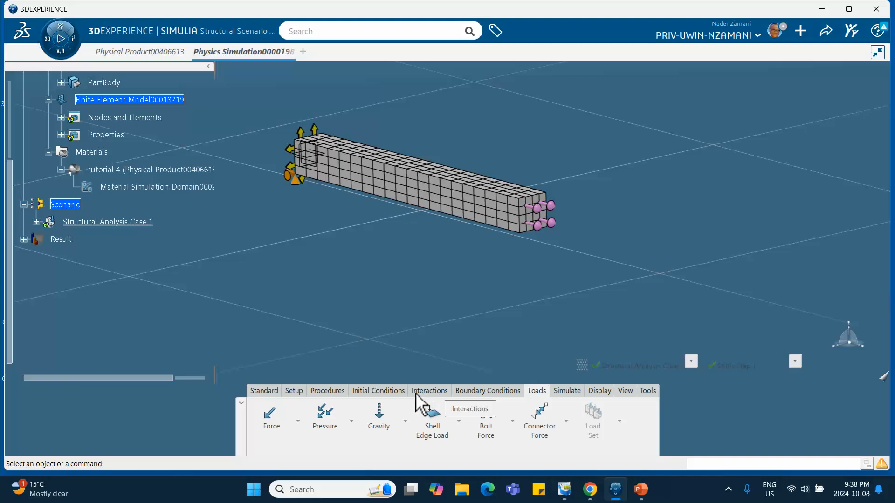
- Start an applied translation on the pressure-loaded end face with Translation Y as its degree of freedom
click(463, 394)
middle_drag(487, 334, 450, 325)
click(298, 420)
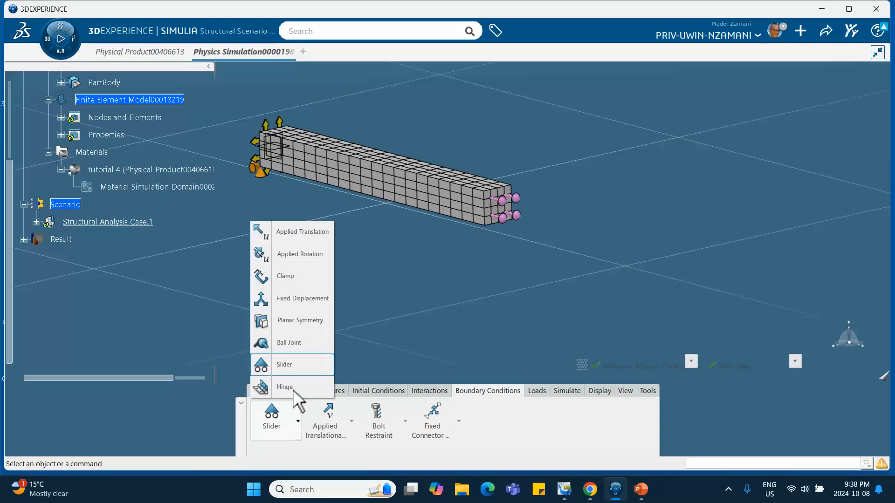
click(273, 232)
scroll(421, 261, up, 5)
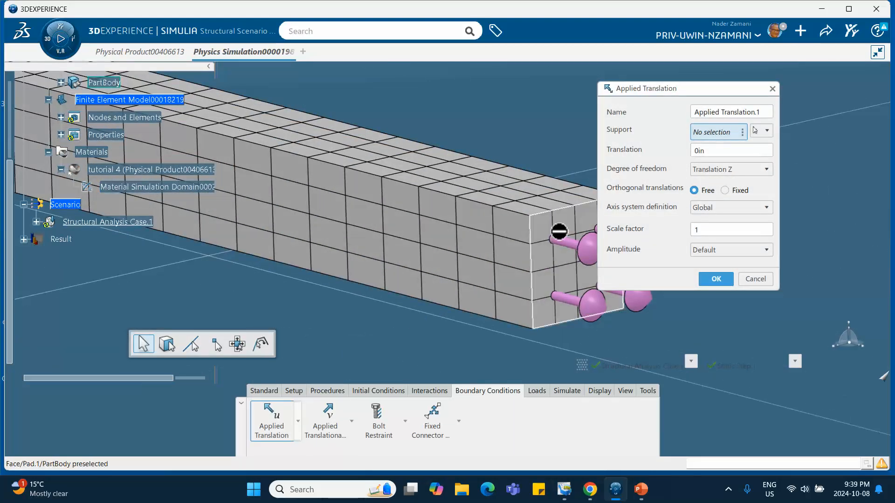
click(578, 232)
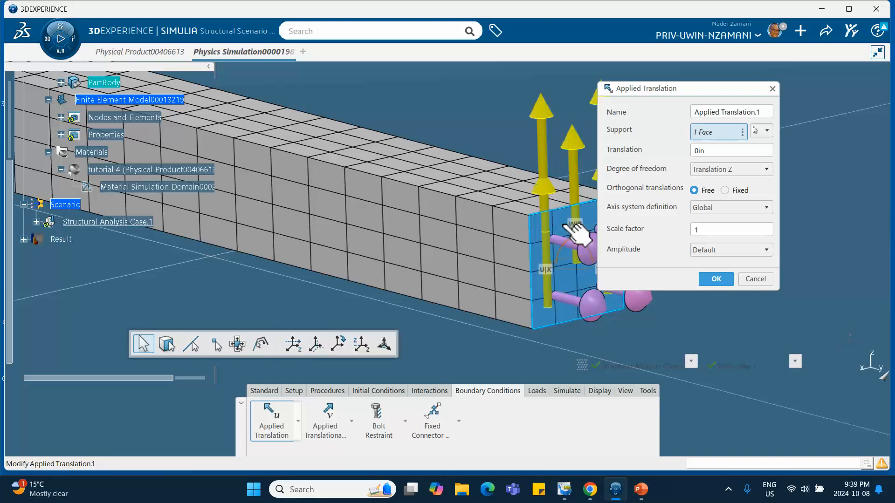
click(717, 170)
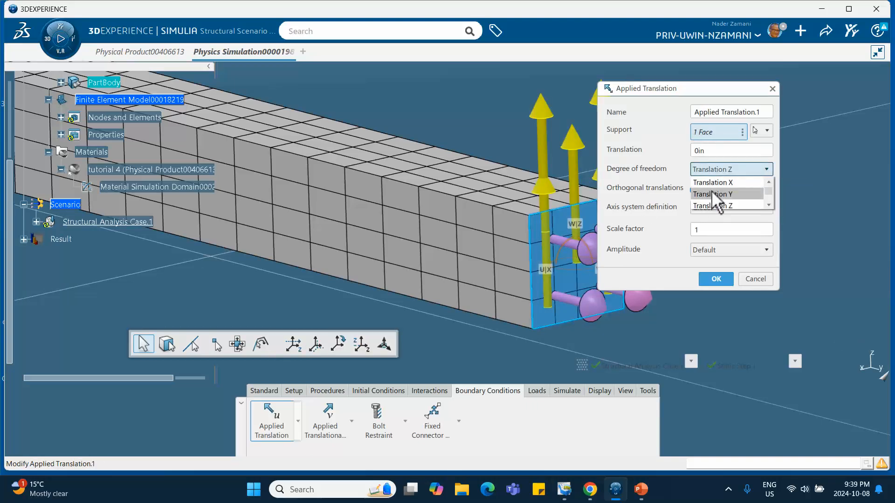
click(713, 190)
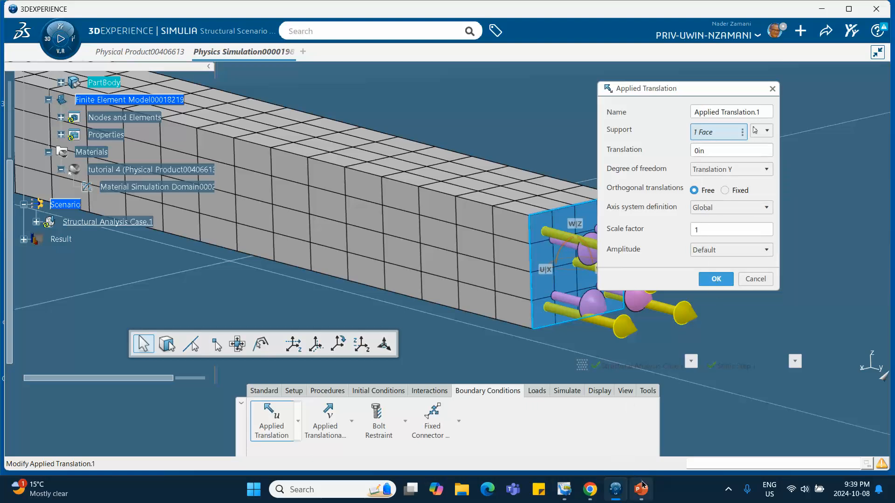
- Review the "How can we mess it up?" slide in PowerPoint, then return to 3DEXPERIENCE and accept the 0 in Y translation
click(641, 488)
click(122, 305)
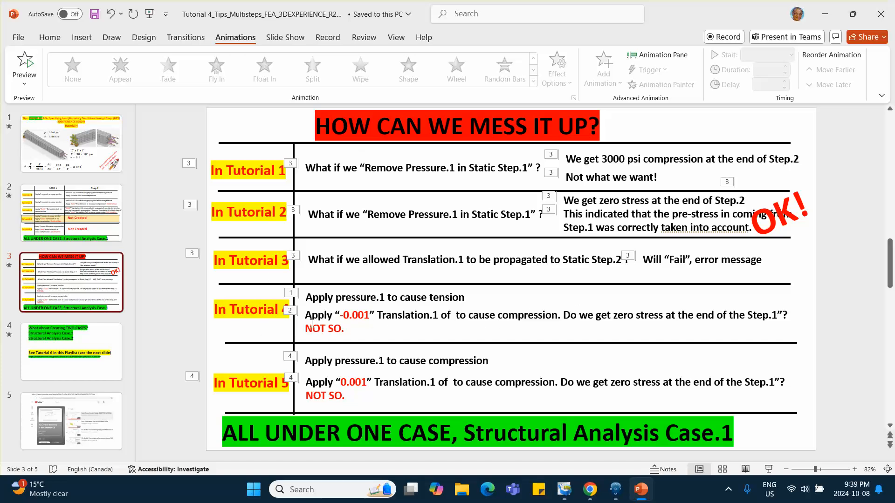
click(825, 14)
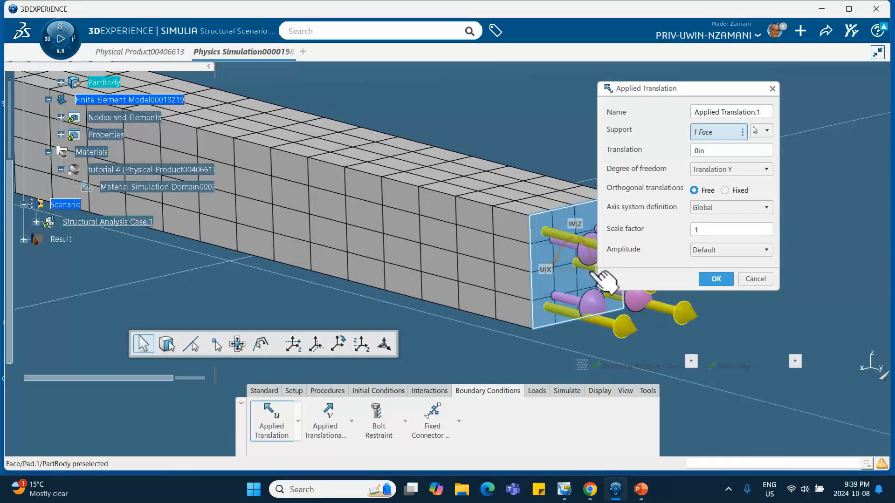
click(715, 280)
middle_drag(639, 285, 539, 294)
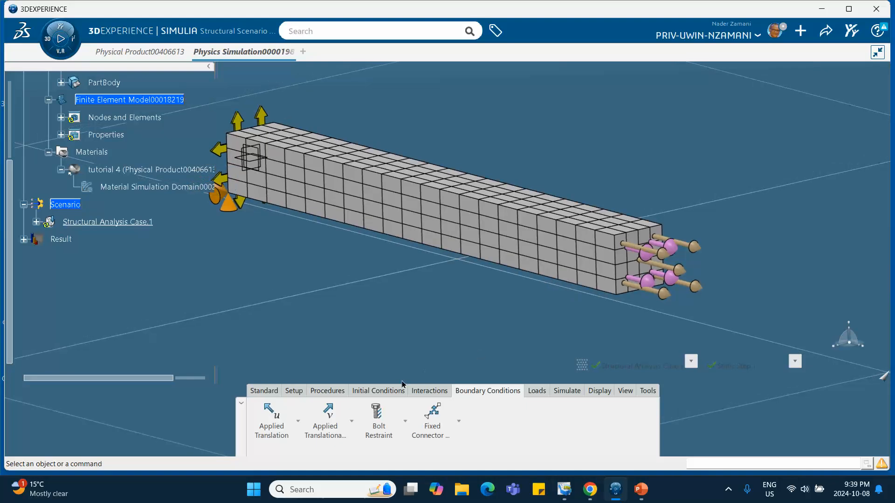
- Run the model and scenario checks on the structural analysis case and dismiss the check status
click(566, 391)
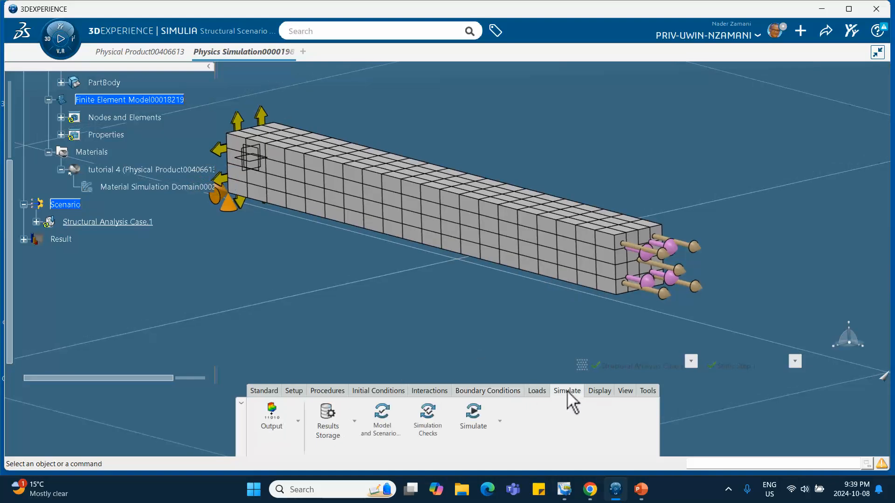
click(380, 418)
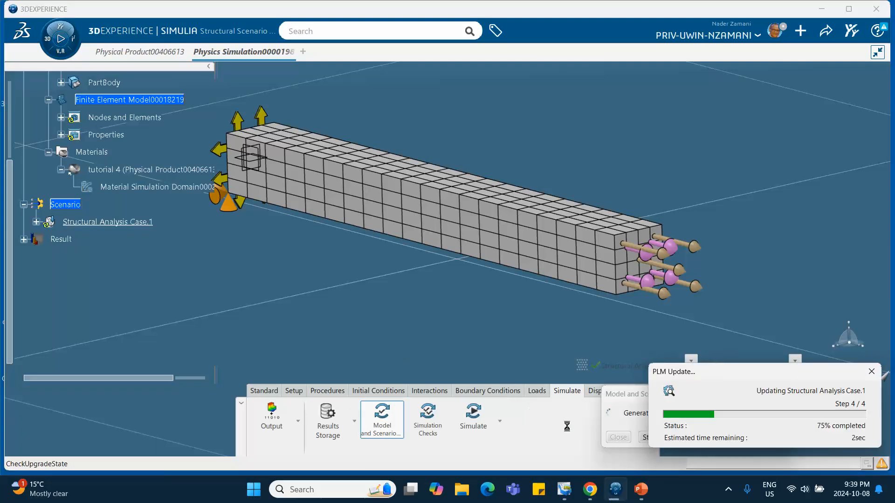
click(618, 437)
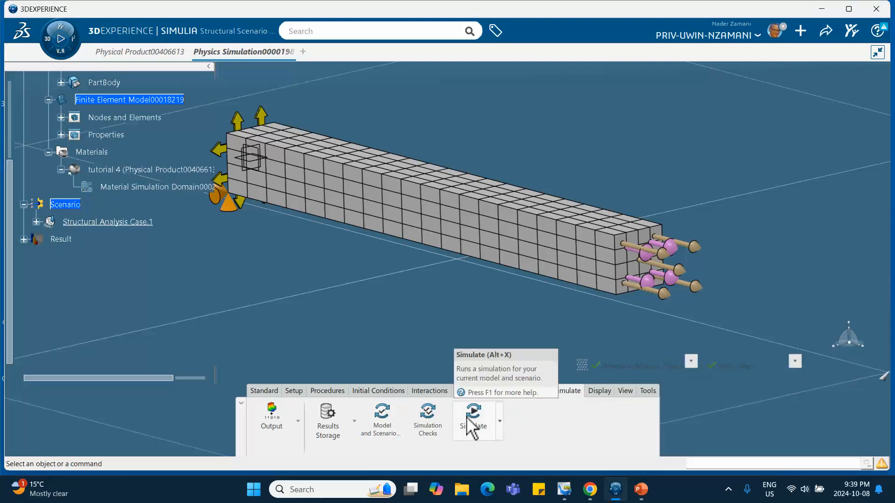
- Simulate the structural analysis case as a local interactive run on 4 cores and close the completed simulation status
click(473, 422)
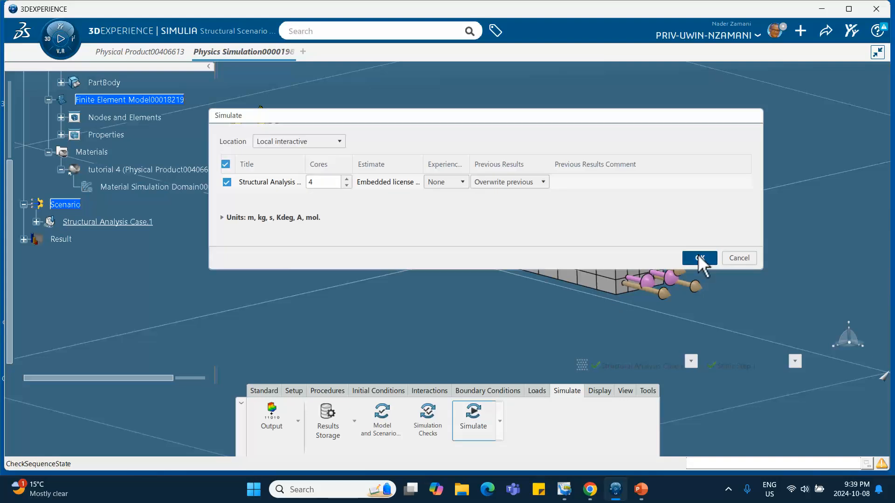
click(699, 259)
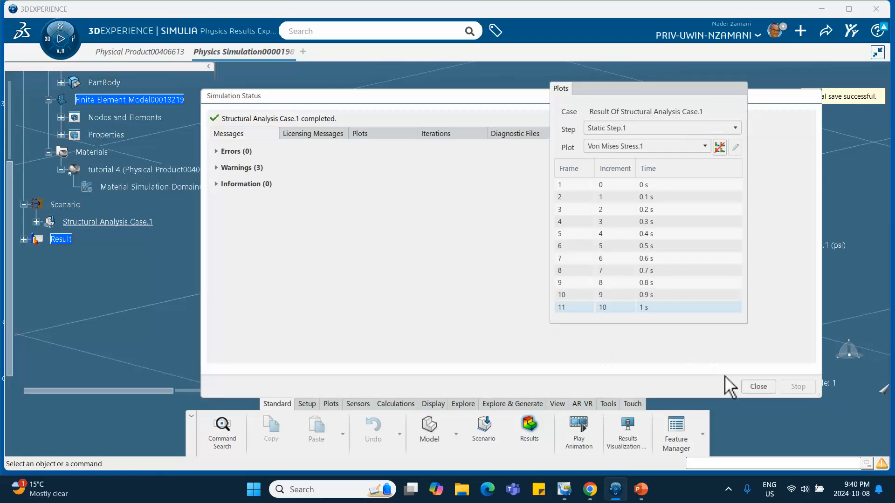
click(758, 387)
- Examine the beam's Von Mises stress plot and the steps available in the results
middle_drag(481, 275, 426, 291)
click(601, 128)
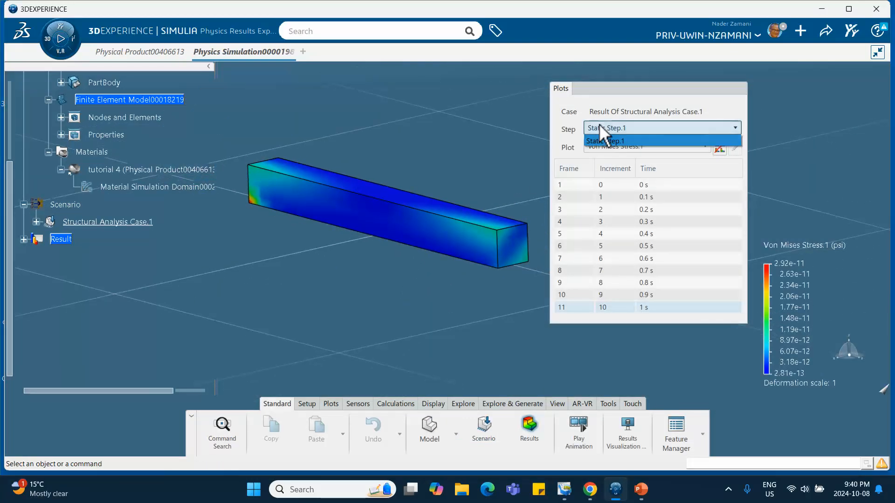
click(619, 126)
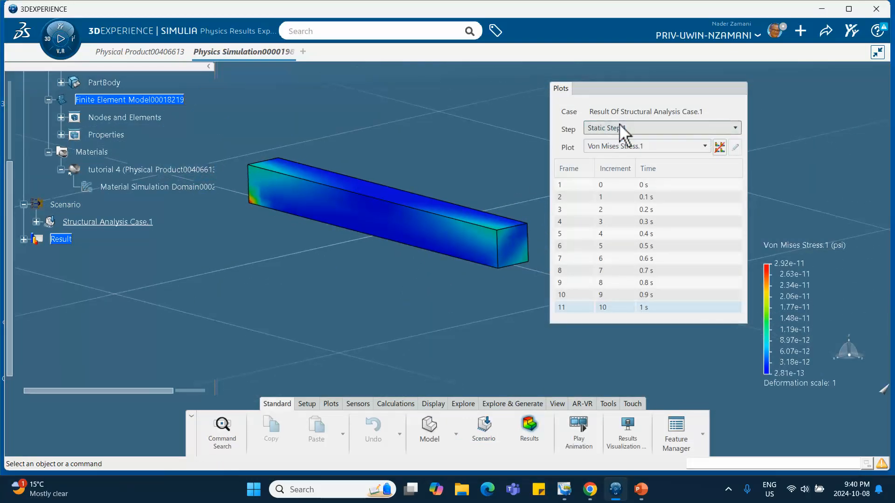
- Change the beam's Von Mises contour plot to show the stress quantity Tensor Component 22
click(426, 228)
double_click(425, 228)
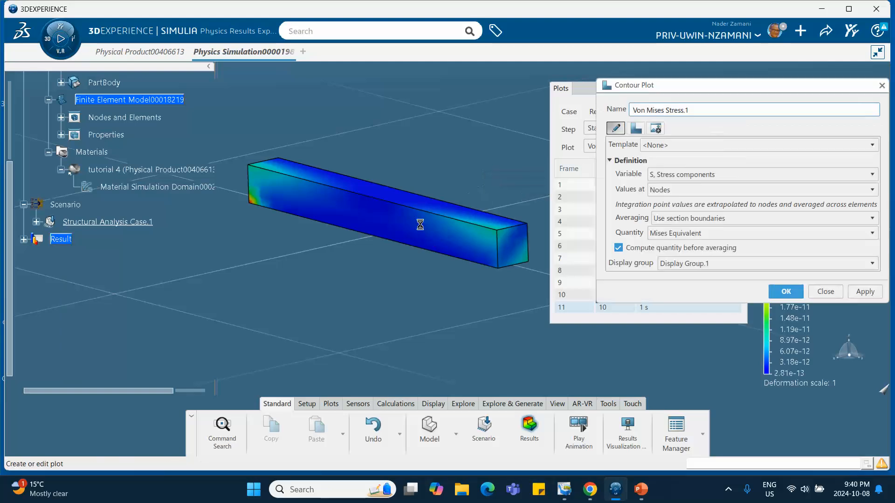
click(667, 232)
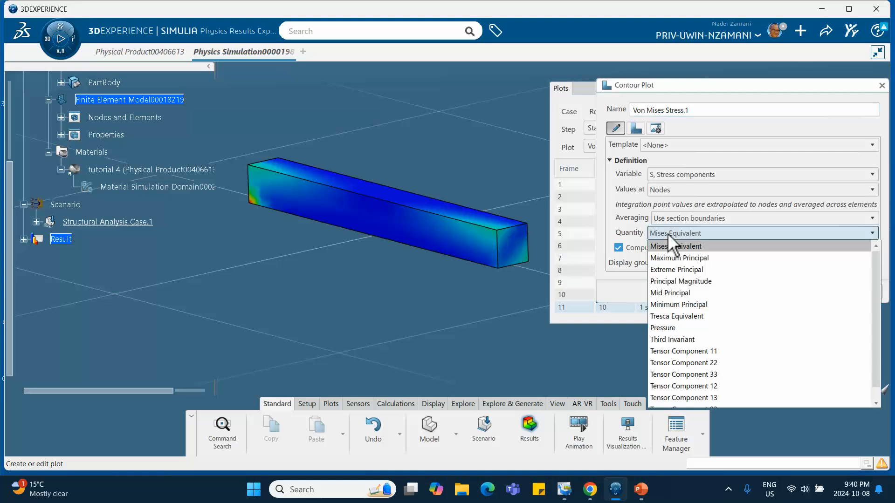
click(684, 363)
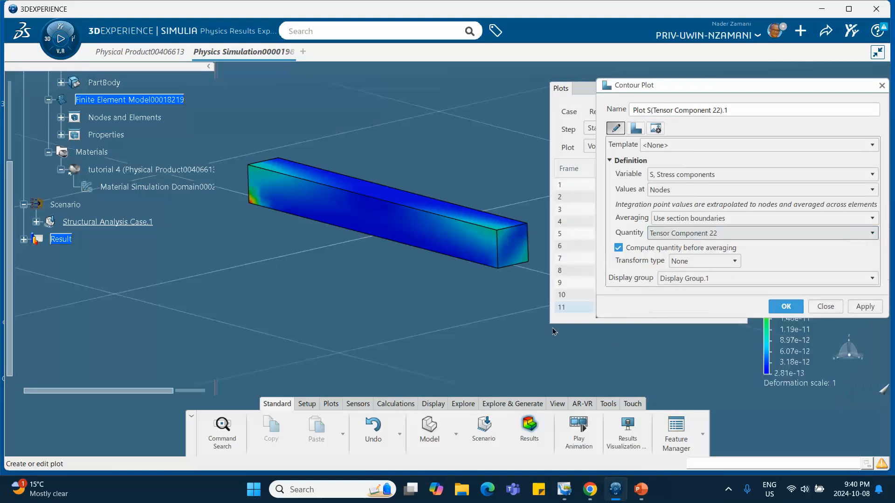
click(786, 306)
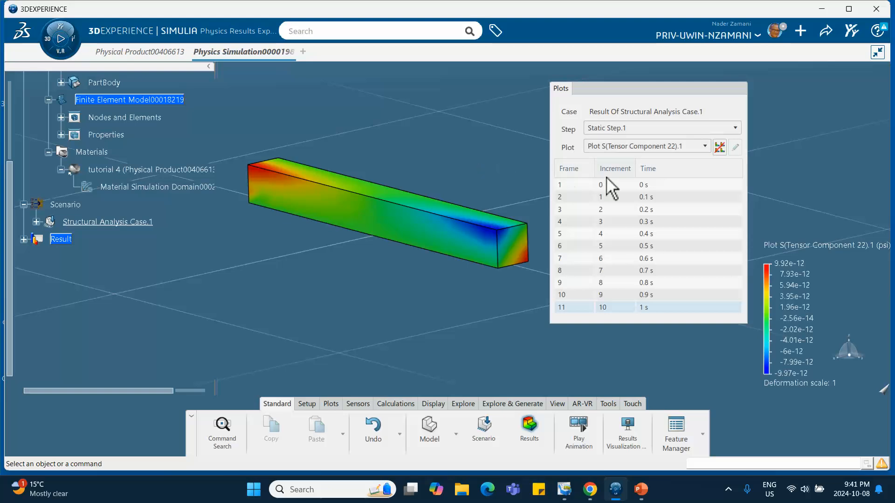
- Examine the Tensor Component 22 stress plot frame by frame from 0 s to 1 s
click(619, 186)
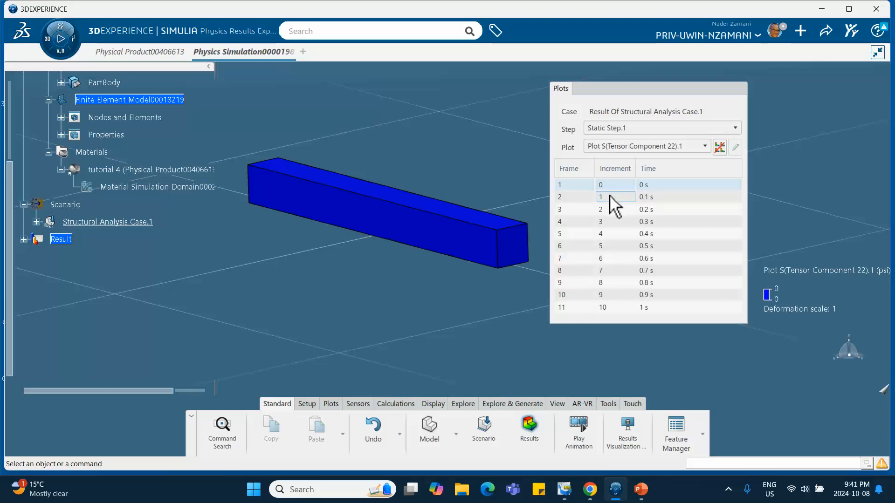
click(614, 198)
click(615, 209)
click(621, 234)
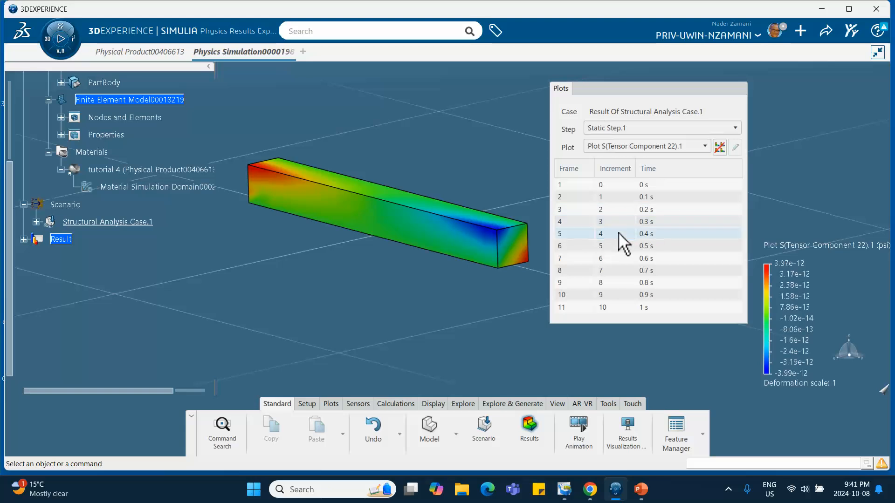
click(622, 246)
click(625, 258)
click(625, 270)
click(627, 283)
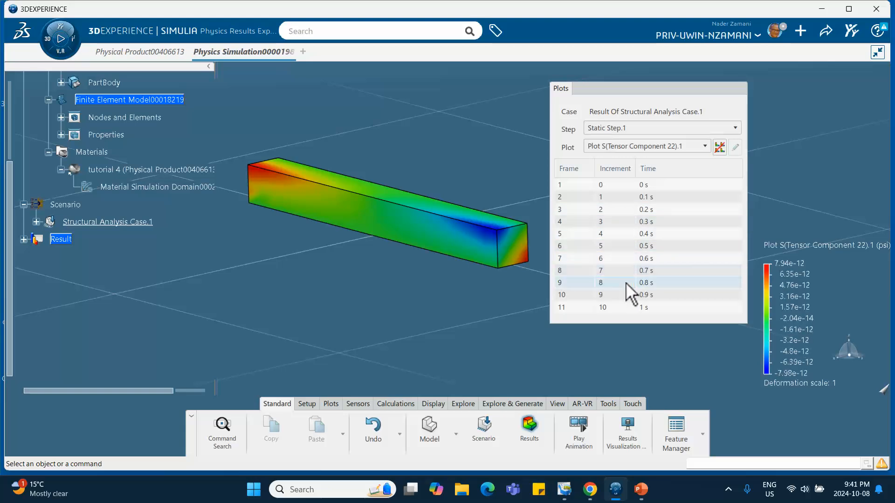
click(632, 294)
click(637, 309)
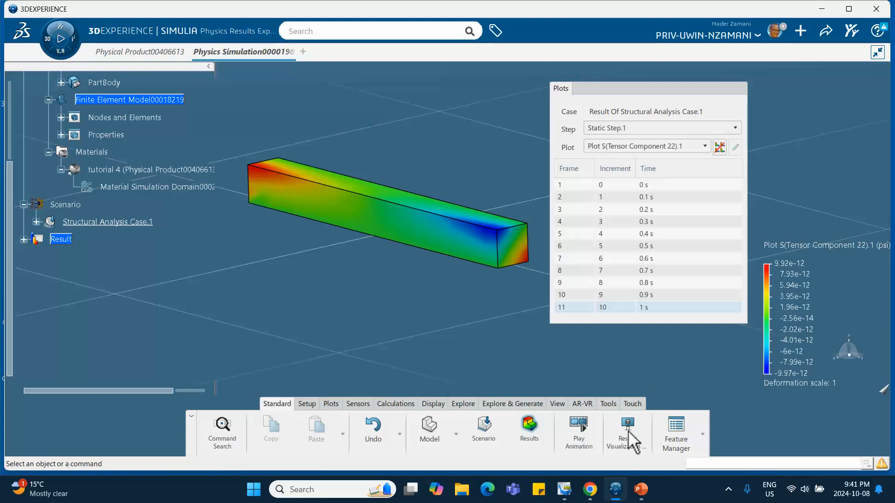
- Switch to PowerPoint to review the tutorial step table and the "How can we mess it up?" slide, then return to 3DEXPERIENCE
click(638, 487)
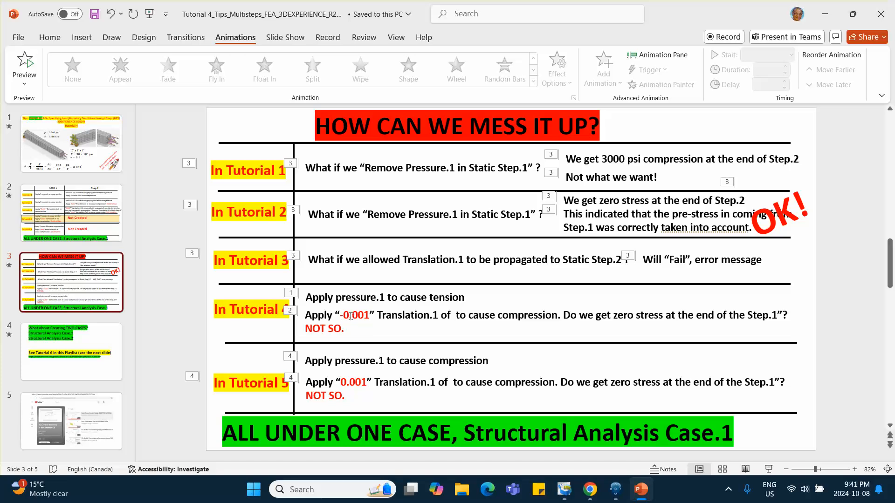
key(Page_Up)
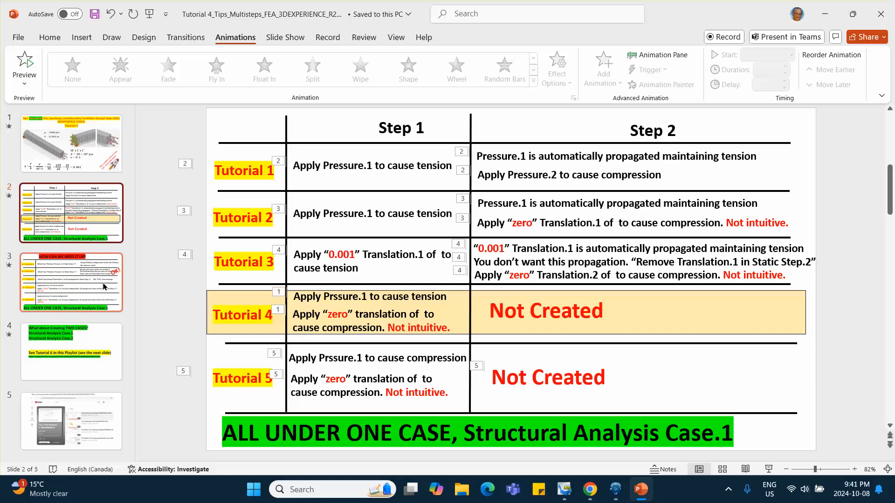
key(Page_Down)
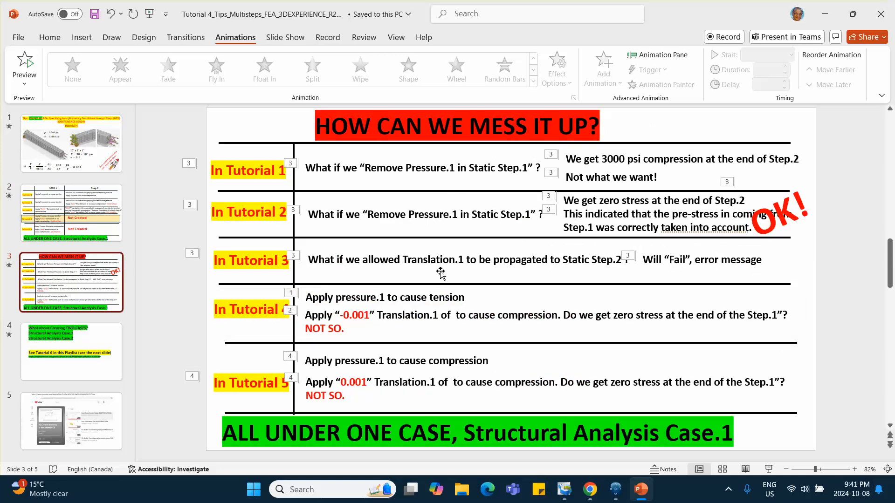
click(824, 14)
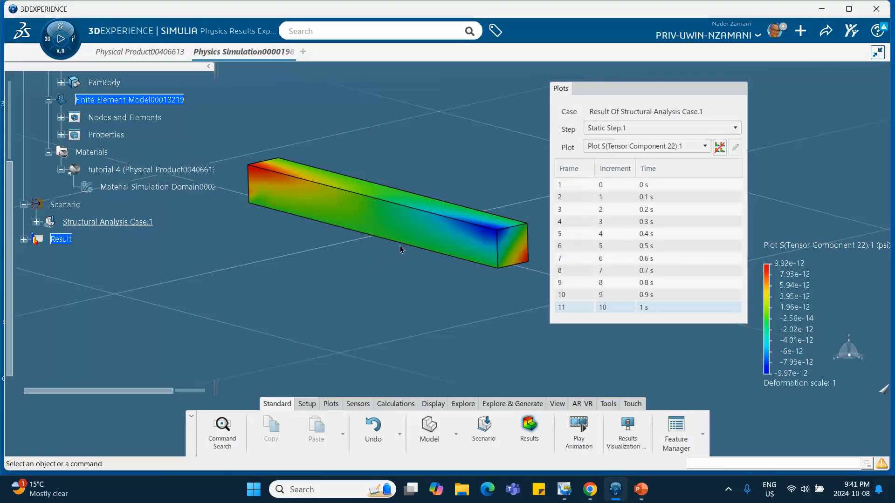
- Return to the scenario and set the translation of Applied Translation.1 in the case's boundary conditions to -001
click(484, 433)
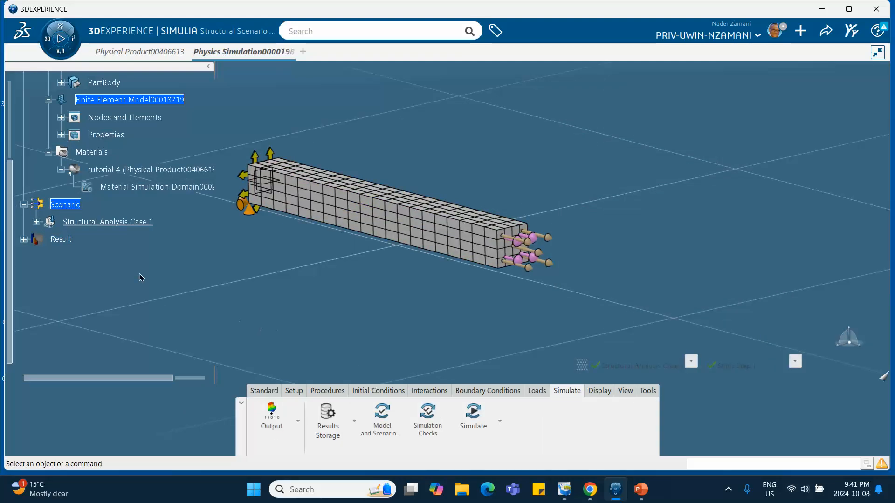
click(37, 221)
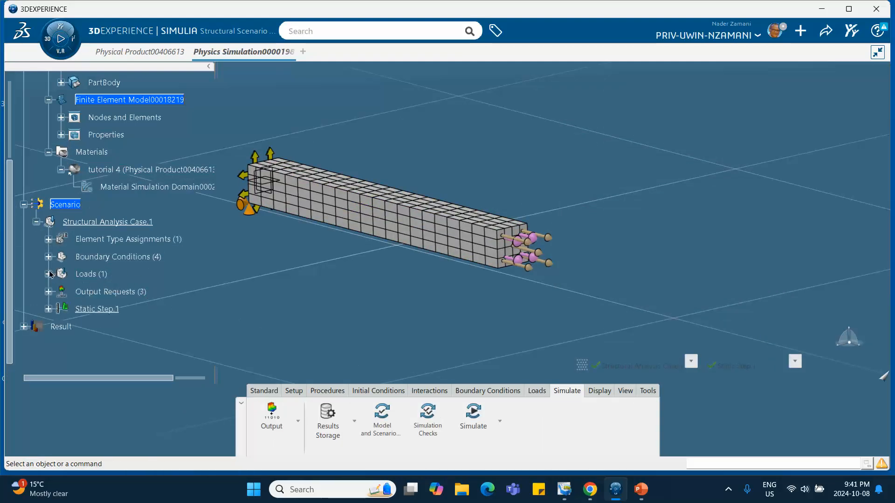
click(49, 240)
click(49, 240)
click(48, 257)
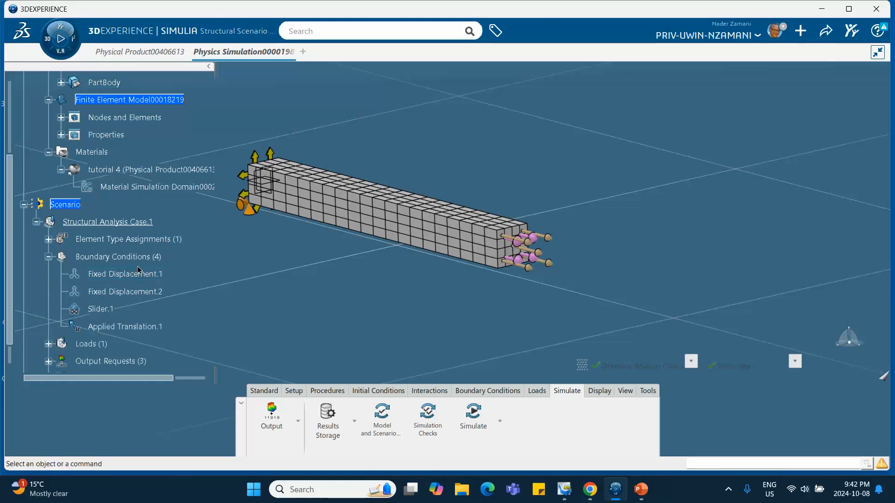
double_click(156, 327)
click(708, 151)
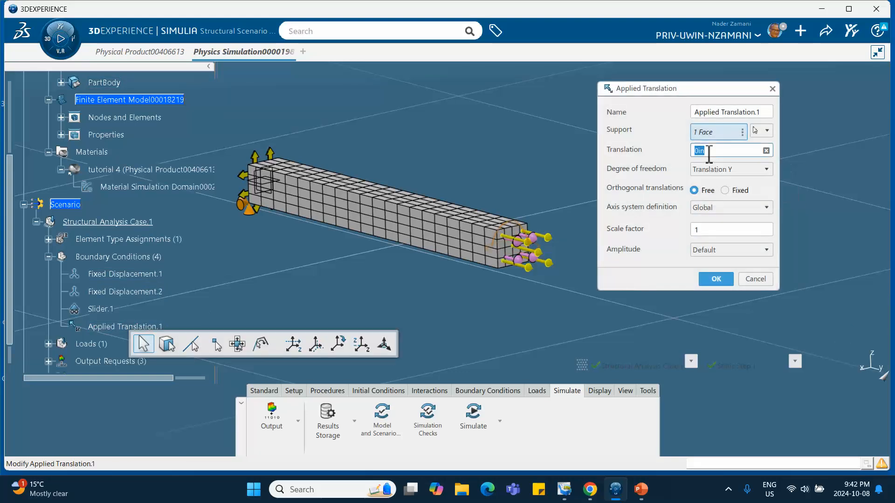
text(-)
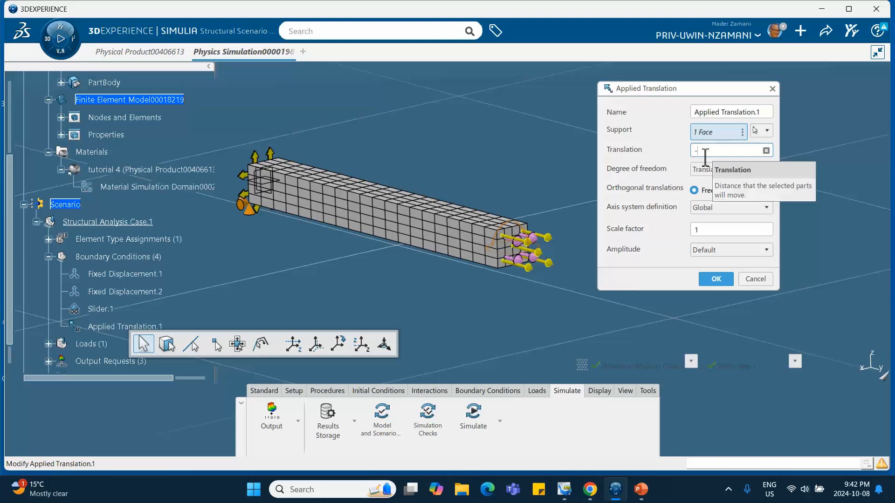
text(001)
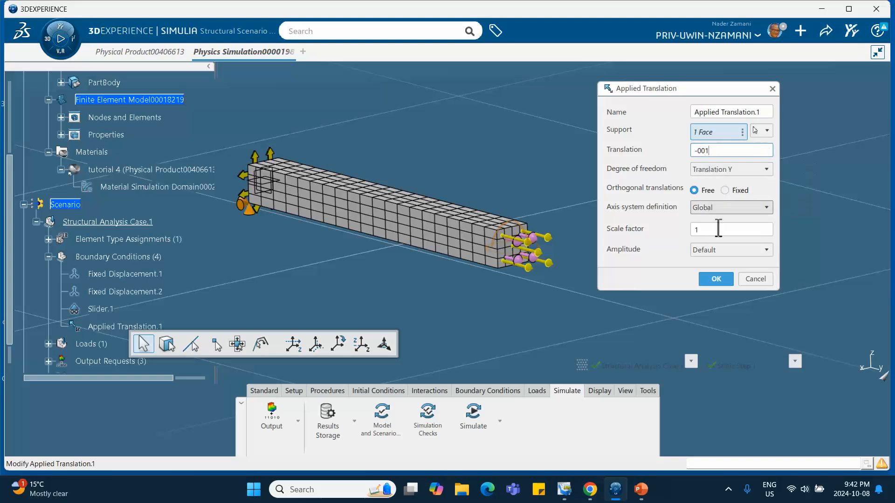
click(715, 278)
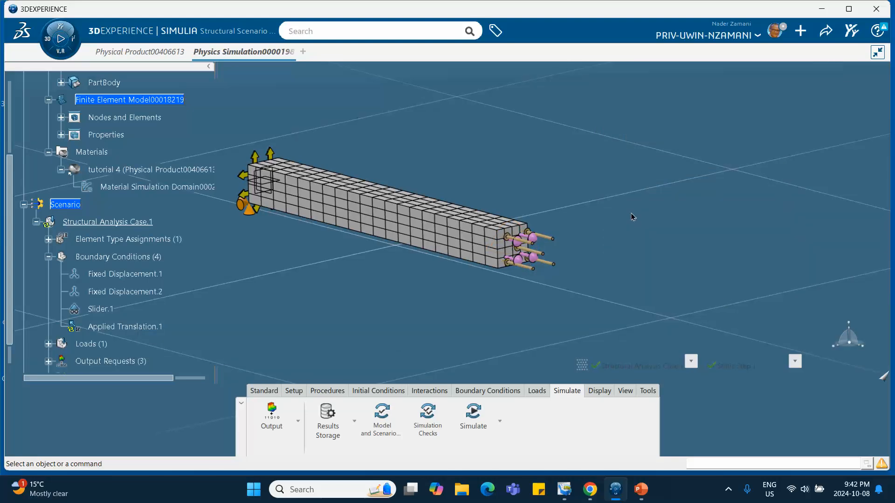
- Rerun the structural analysis case as a local interactive simulation on 4 cores, overwriting previous results, and close the simulation status
click(473, 412)
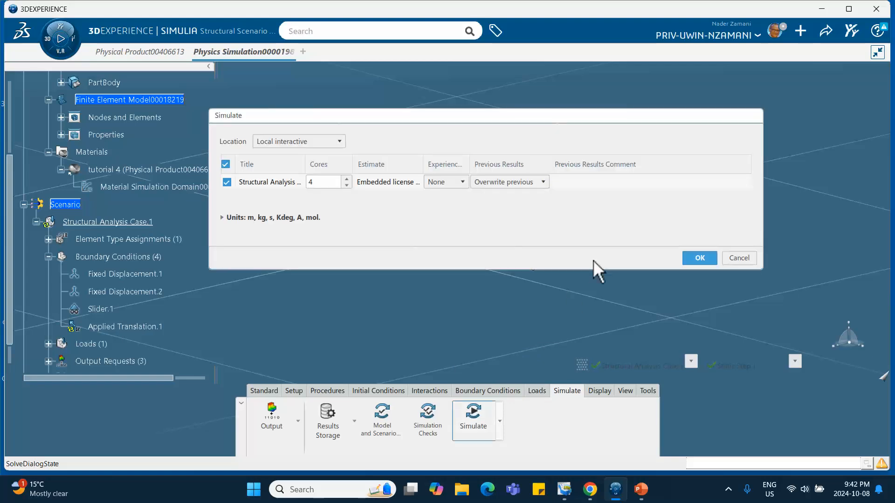
click(694, 257)
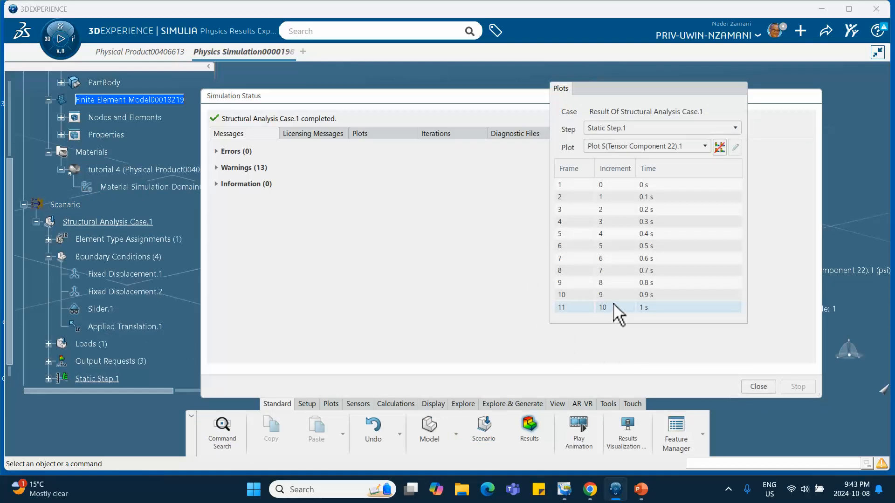
click(755, 386)
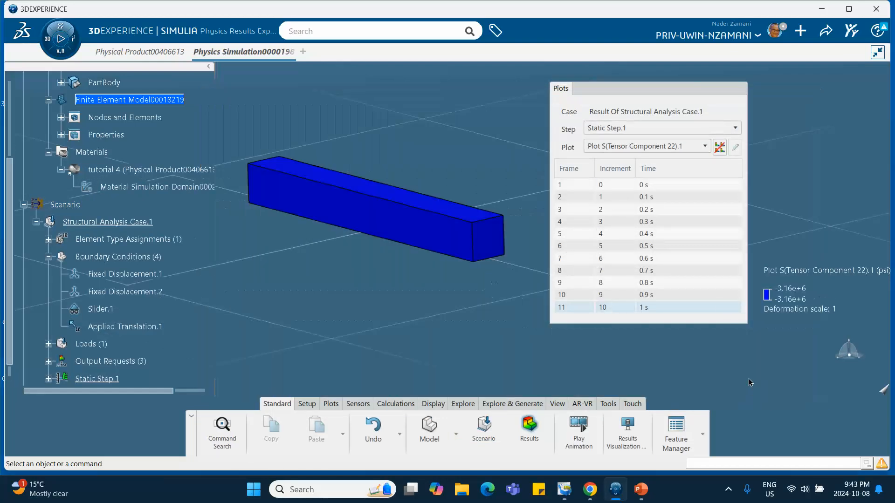